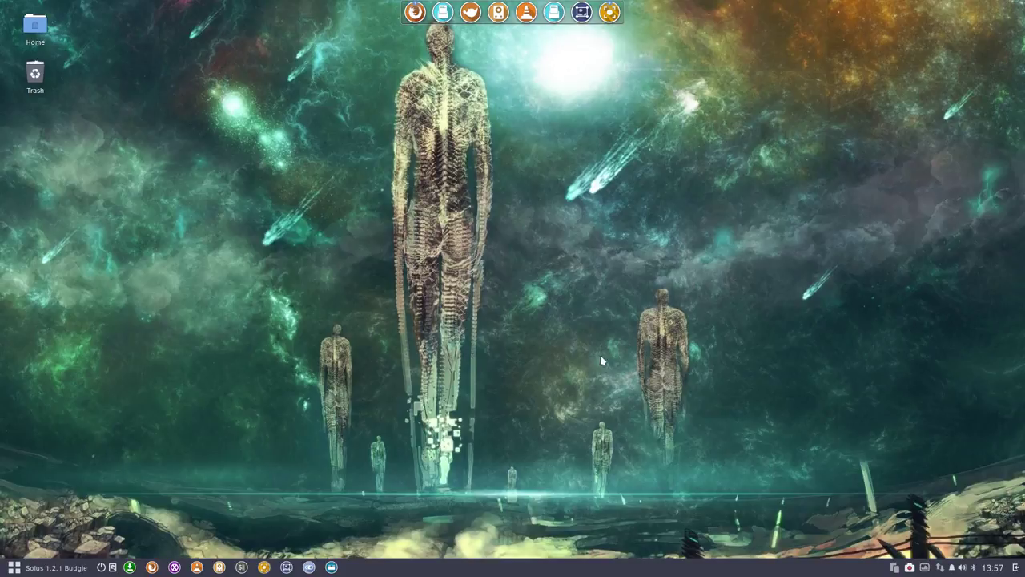
# Open Home > DATA > Ultimate-Solus in Files and select the icons-surfn-v2.sh script.
pyautogui.click(35, 33)
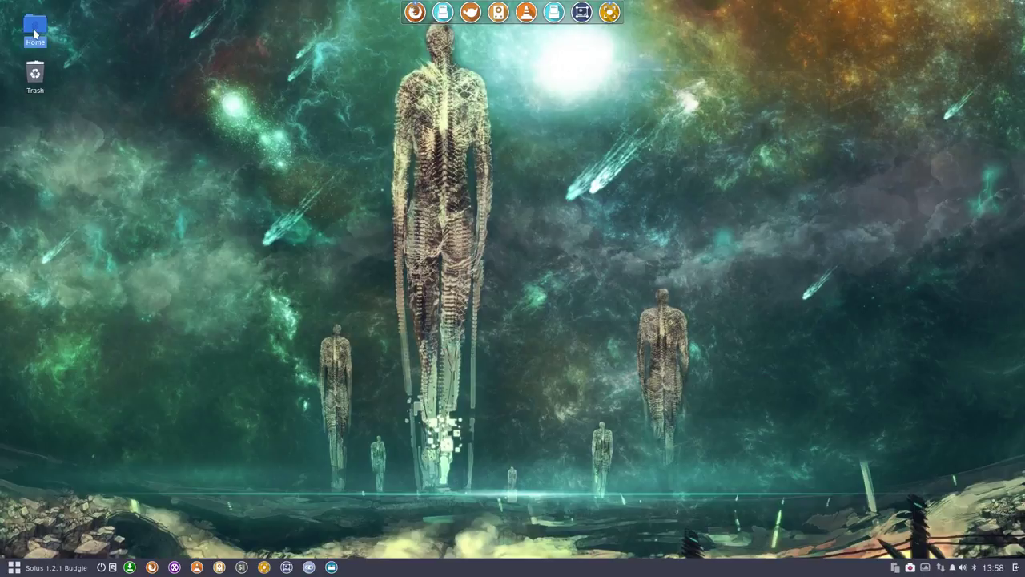
pyautogui.doubleClick(35, 32)
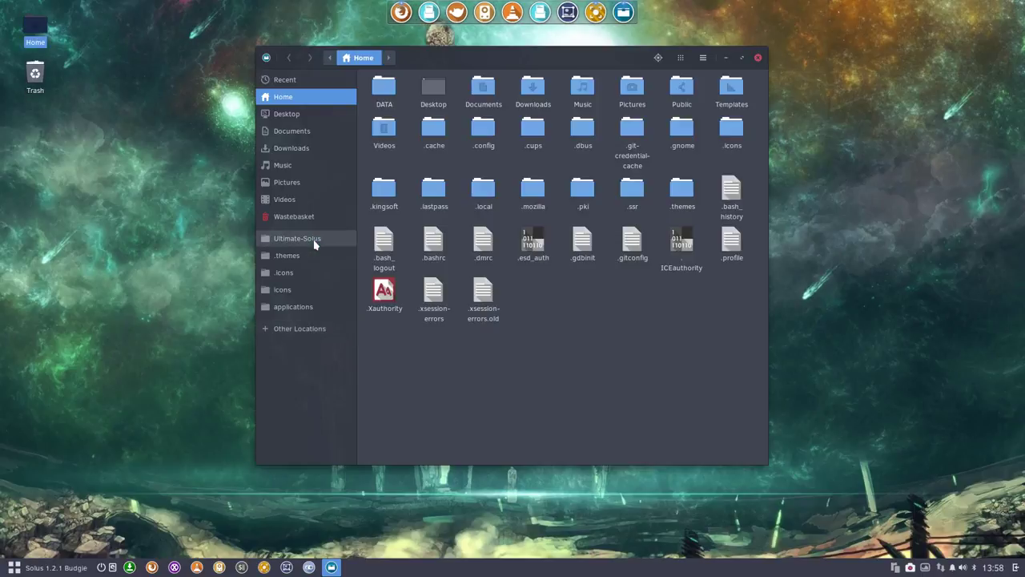
pyautogui.doubleClick(383, 96)
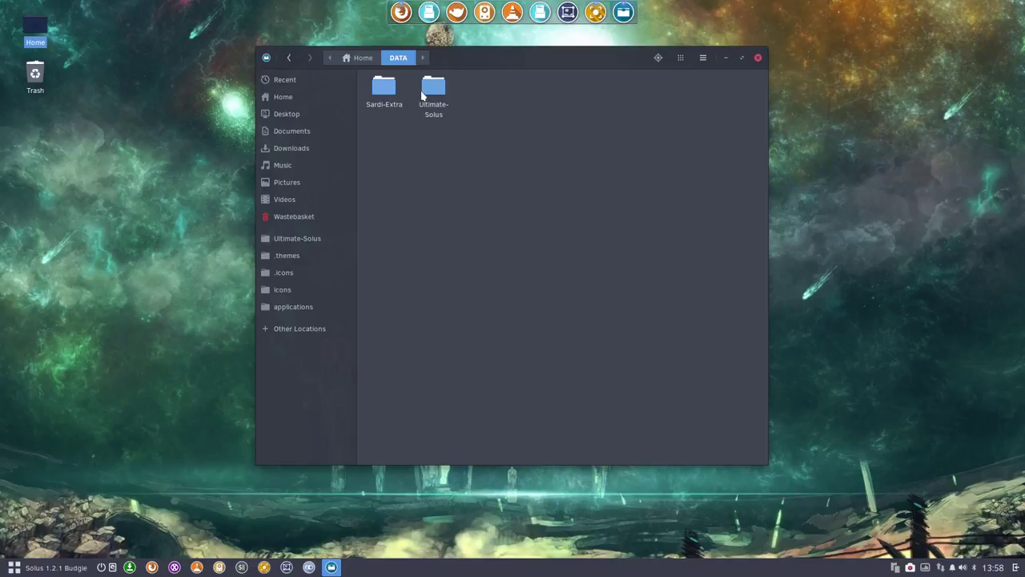
pyautogui.doubleClick(431, 94)
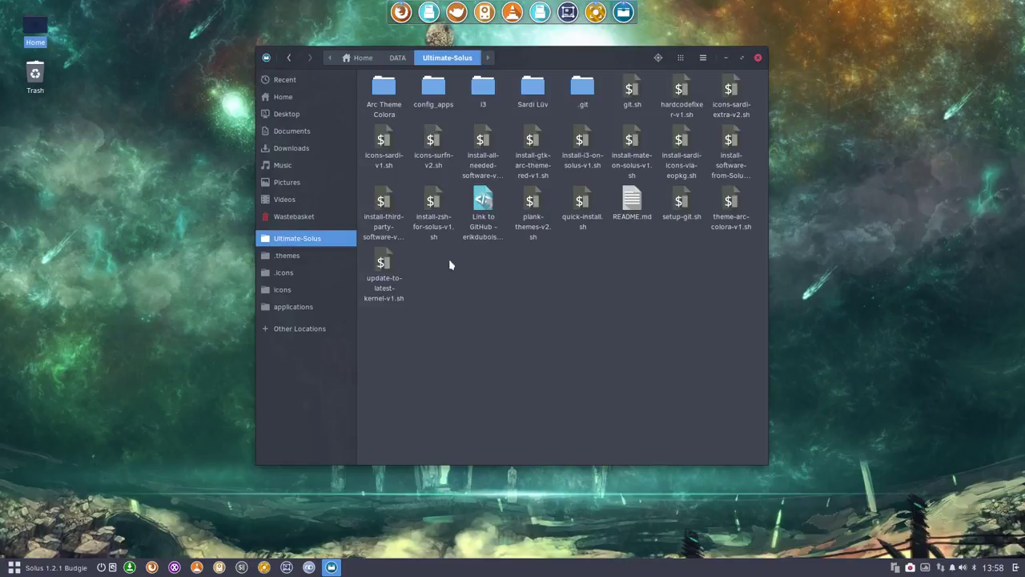
pyautogui.click(438, 141)
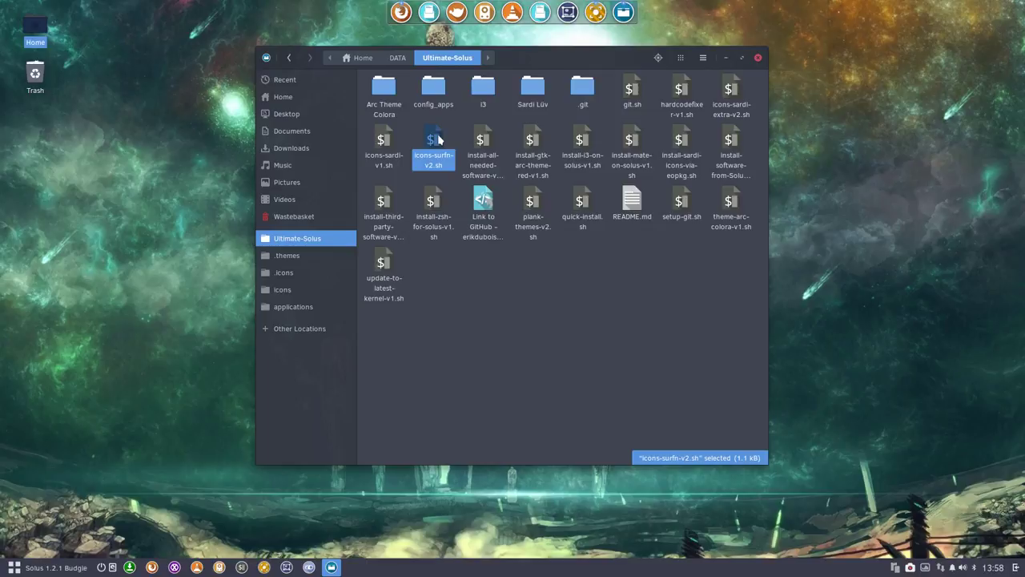
# Open icons-surfn-v2.sh in gedit and highlight its Surfn GitHub clone URL and .icons line.
pyautogui.doubleClick(438, 140)
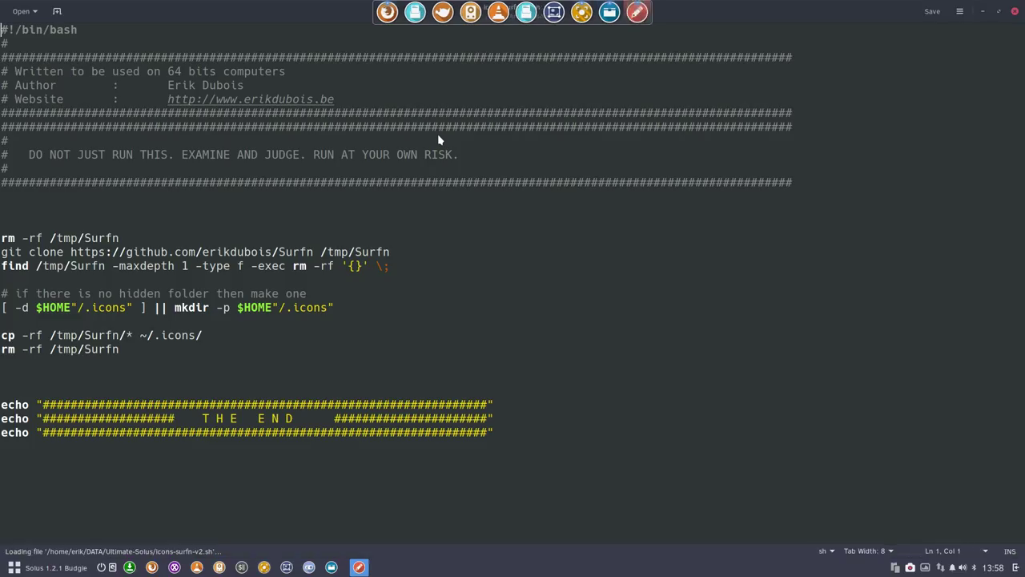
pyautogui.moveTo(126, 252); pyautogui.dragTo(390, 252)
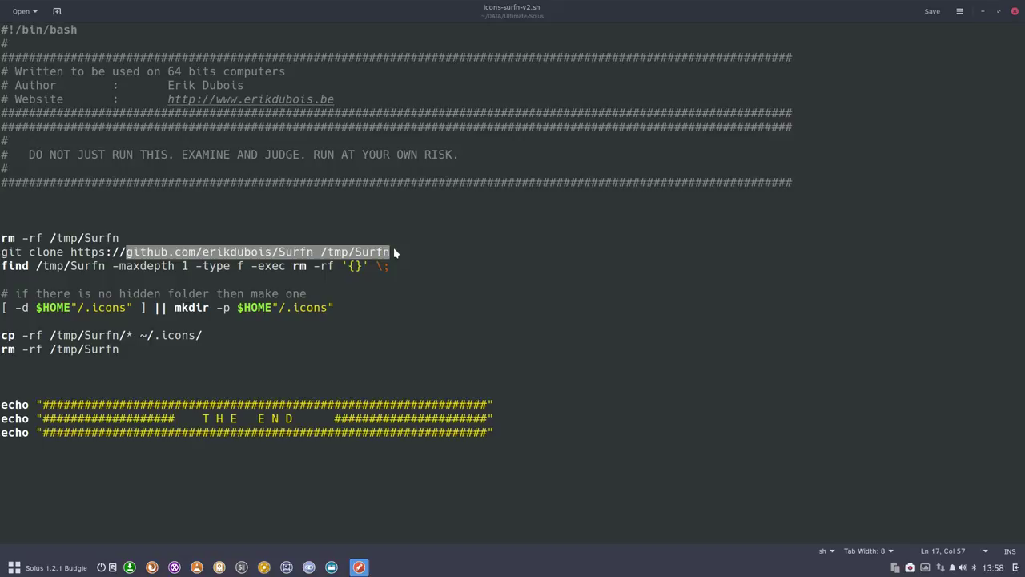
pyautogui.click(400, 256)
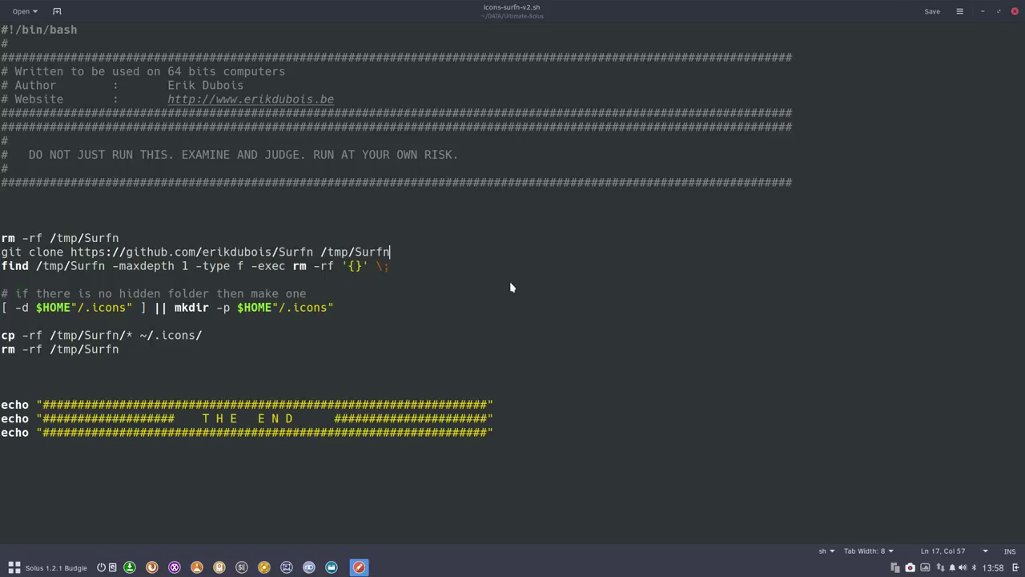
pyautogui.moveTo(335, 307); pyautogui.dragTo(15, 309)
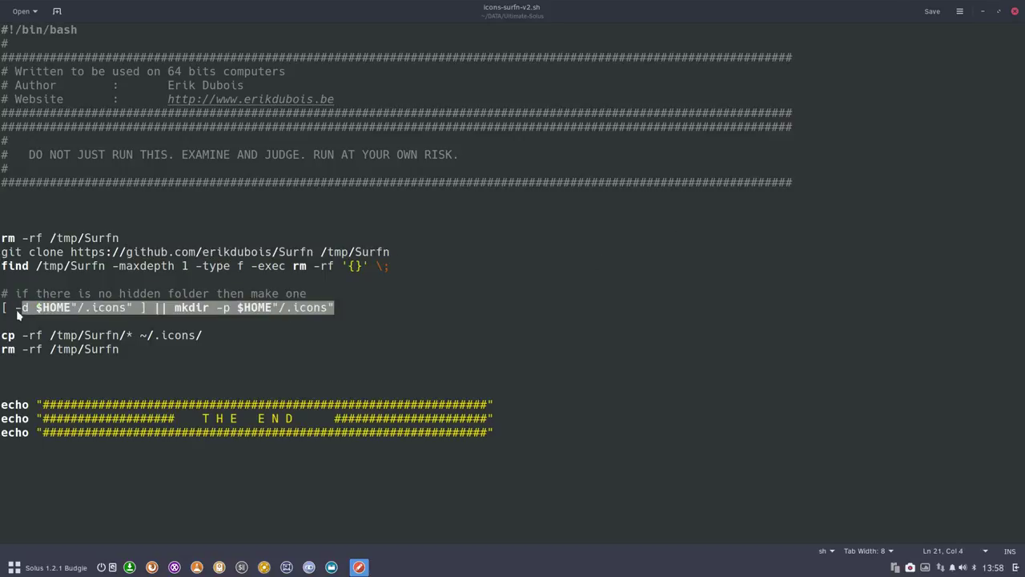
# Close gedit and open a terminal in the Ultimate-Solus folder.
pyautogui.click(1015, 14)
pyautogui.rightClick(489, 286)
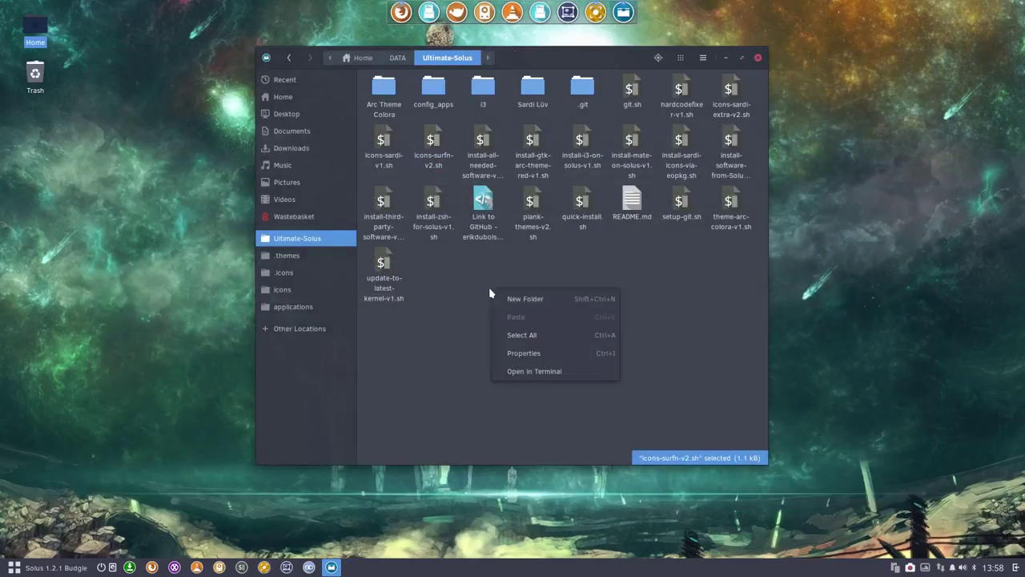
pyautogui.click(526, 372)
# Run ./icons-surfn-v2.sh to install Surfn, then close the terminal.
pyautogui.write('.')
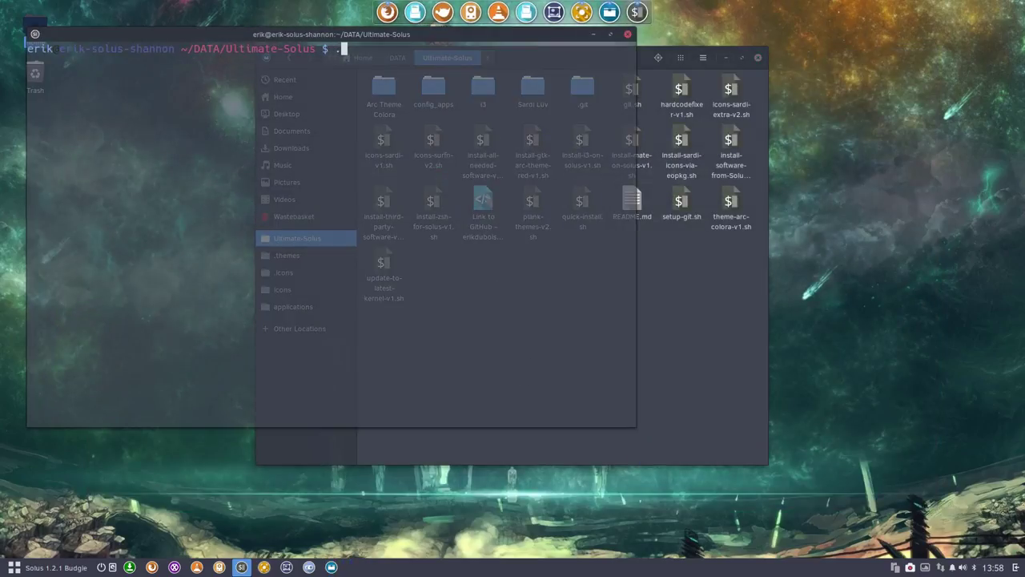
pyautogui.write('/icons-sr')
pyautogui.press('BackSpace')
pyautogui.write('ur')
pyautogui.press('Tab')
pyautogui.press('Return')
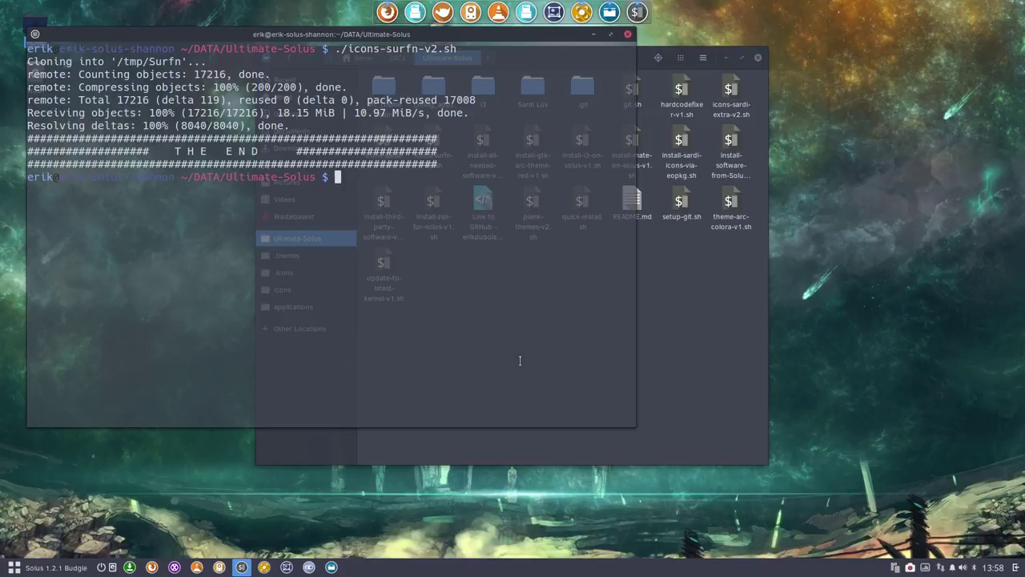
pyautogui.click(628, 34)
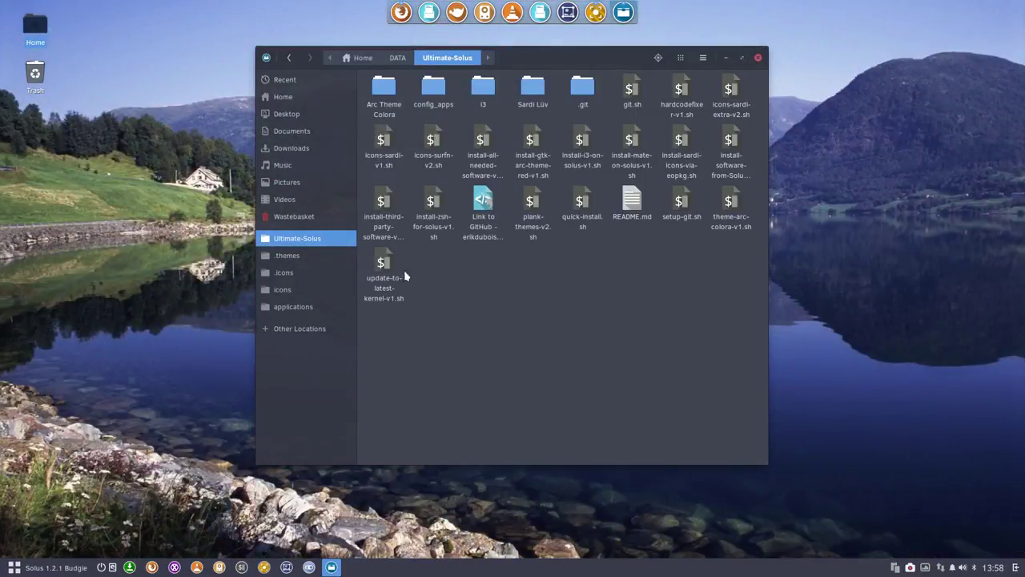
# Check that seven Surfn folders now sit in ~/.icons, then close Files.
pyautogui.click(312, 273)
pyautogui.scroll(-3, 527, 383)
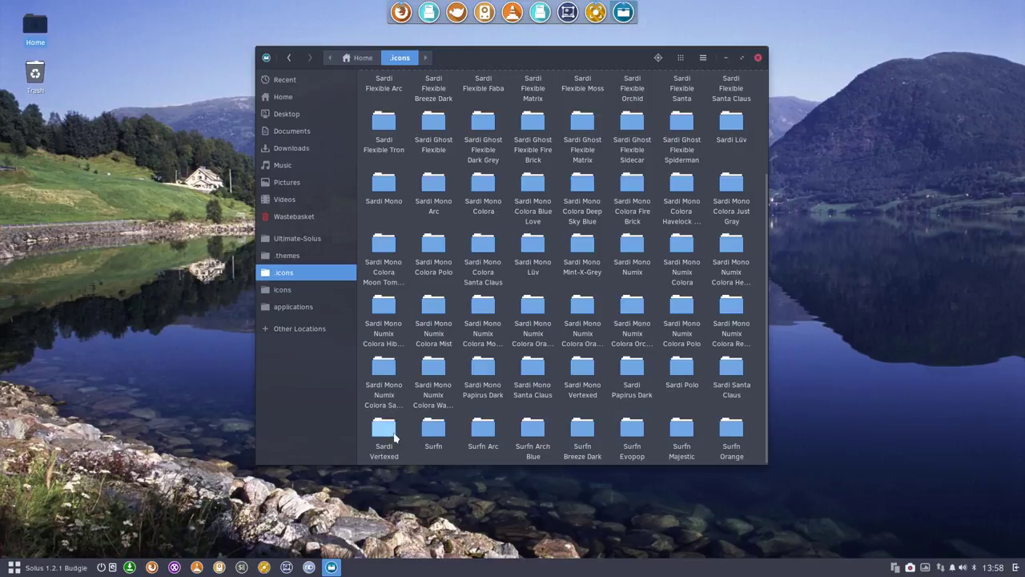
pyautogui.moveTo(409, 417)
pyautogui.mouseDown()
pyautogui.moveTo(461, 456)
pyautogui.moveTo(741, 449)
pyautogui.mouseUp()
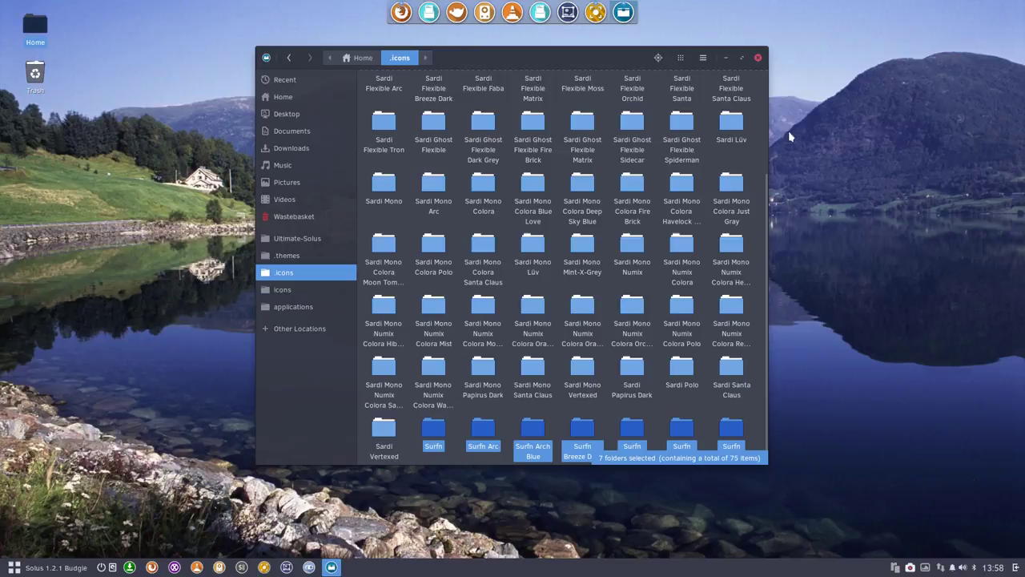
pyautogui.click(758, 59)
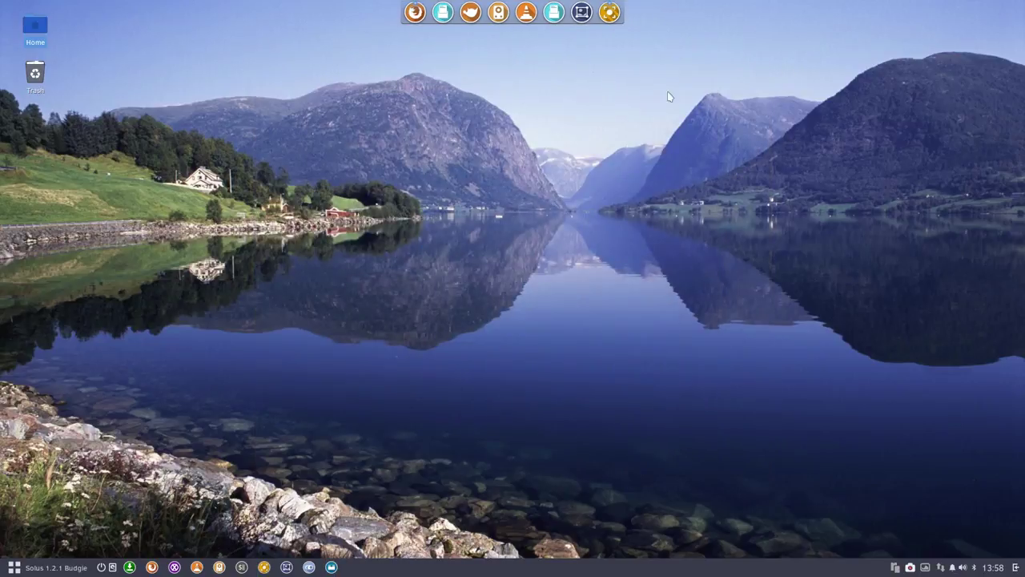
# Launch GNOME Tweak Tool and switch the icon theme from Sardi Arc to Surfn.
pyautogui.click(308, 566)
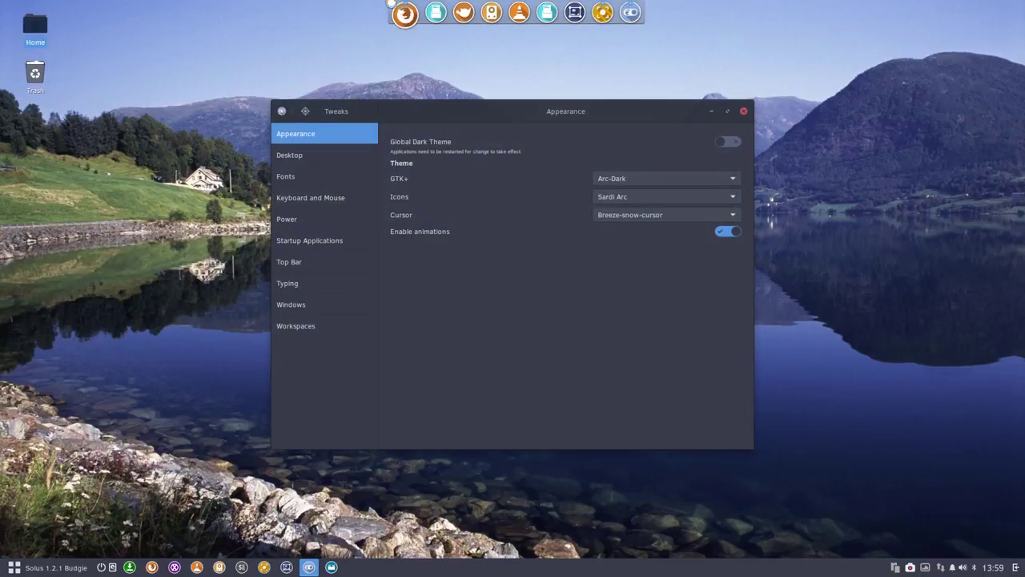
pyautogui.rightClick(623, 16)
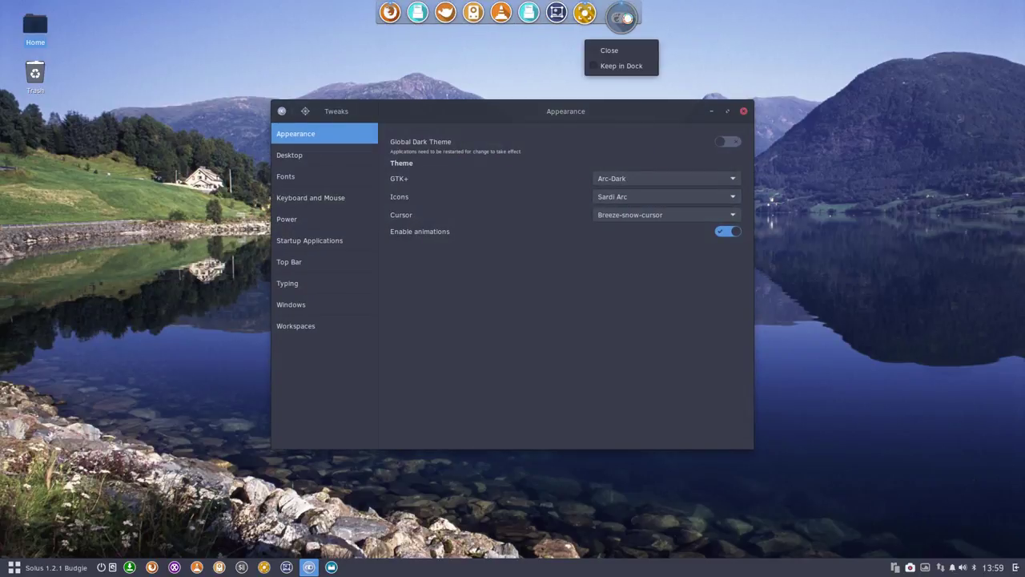
pyautogui.click(622, 64)
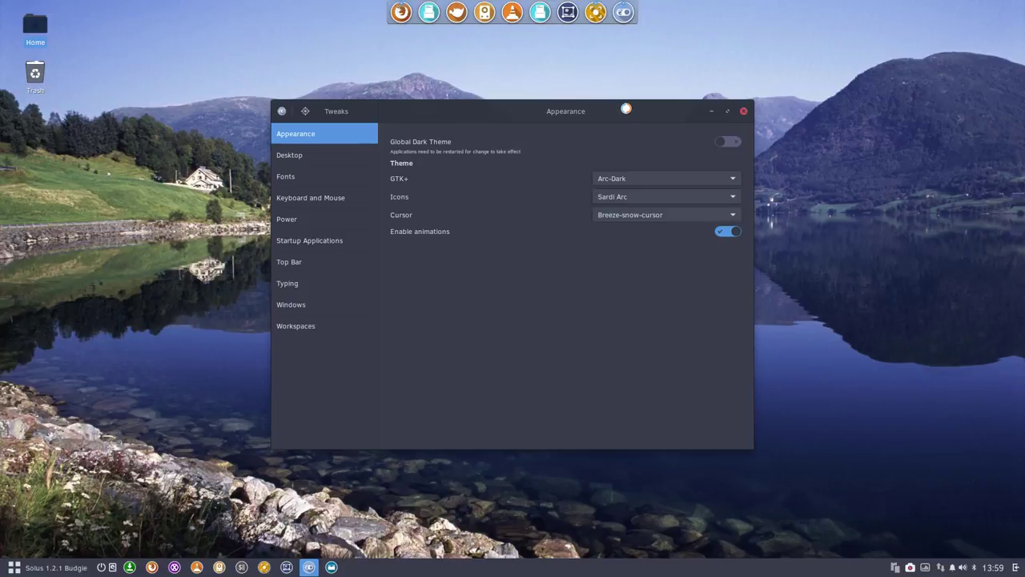
pyautogui.click(635, 197)
pyautogui.scroll(-10, 641, 430)
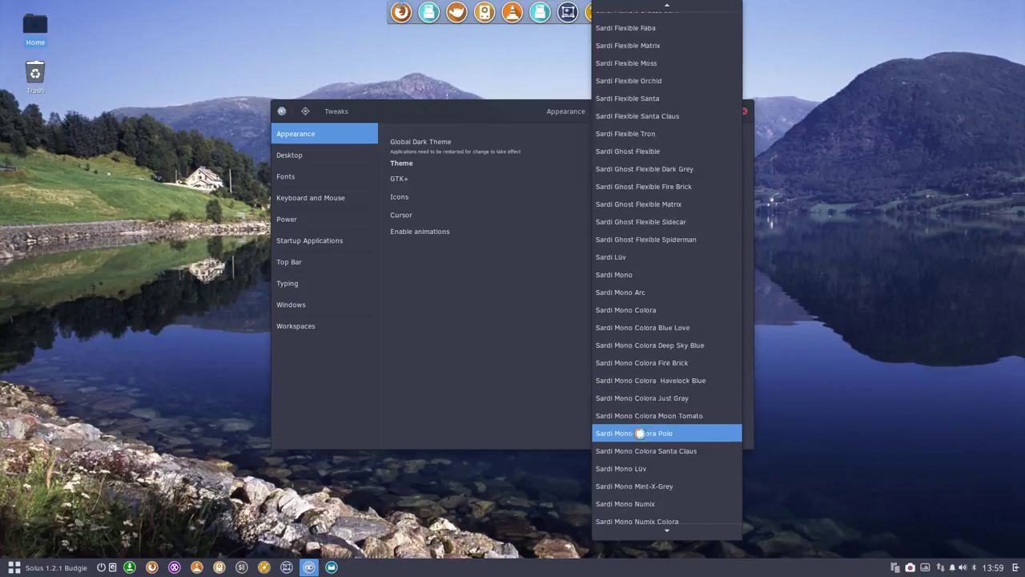
pyautogui.click(661, 414)
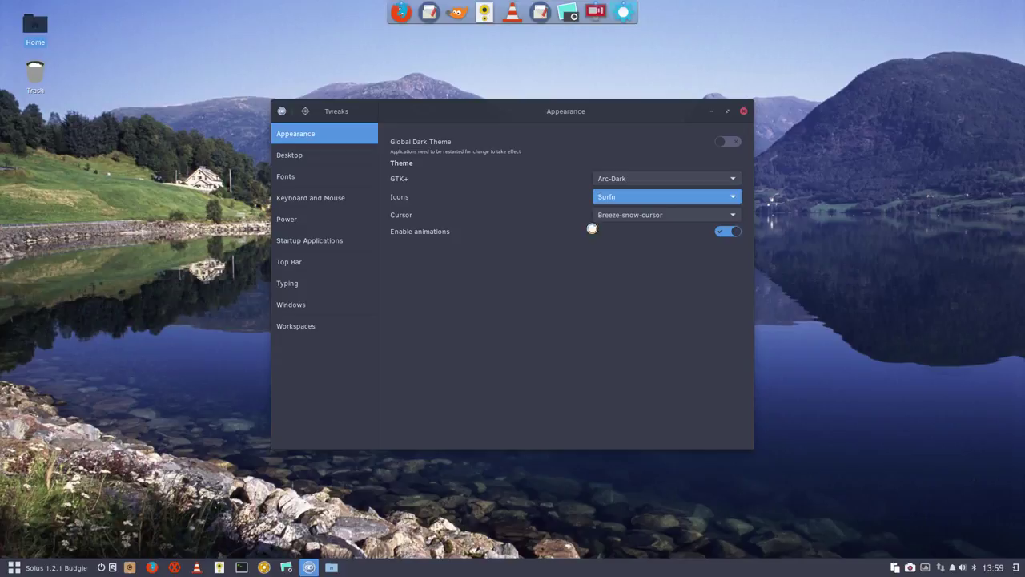
pyautogui.moveTo(465, 104)
pyautogui.mouseDown()
pyautogui.moveTo(713, 40)
pyautogui.moveTo(728, 136)
pyautogui.mouseUp()
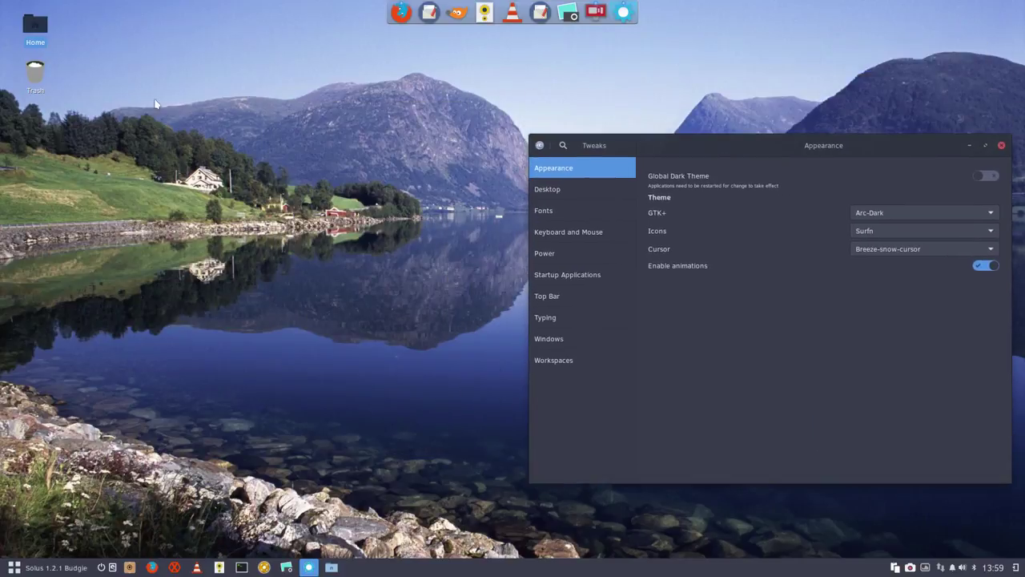
# Open the Home folder, hide dot-files with Ctrl+H, and move the window higher.
pyautogui.doubleClick(35, 34)
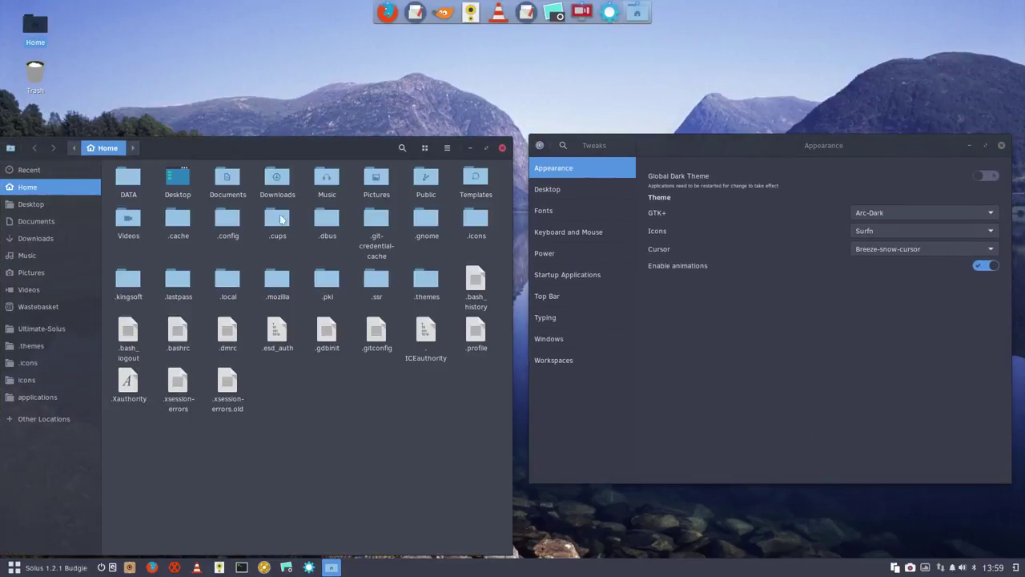
pyautogui.hotkey('ctrl', 'h')
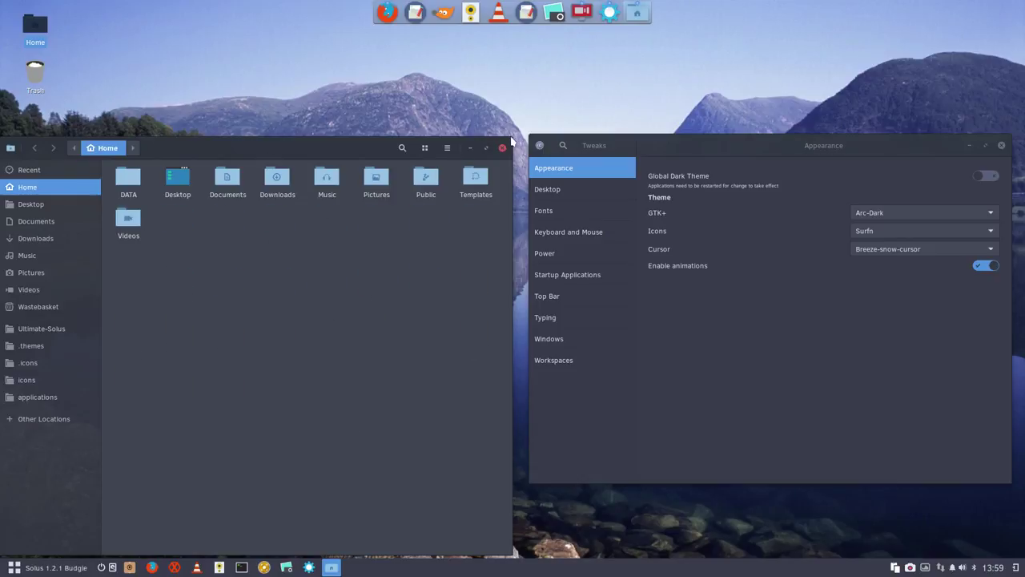
pyautogui.moveTo(511, 141)
pyautogui.mouseDown()
pyautogui.moveTo(616, 61)
pyautogui.moveTo(474, 267)
pyautogui.moveTo(484, 238)
pyautogui.mouseUp()
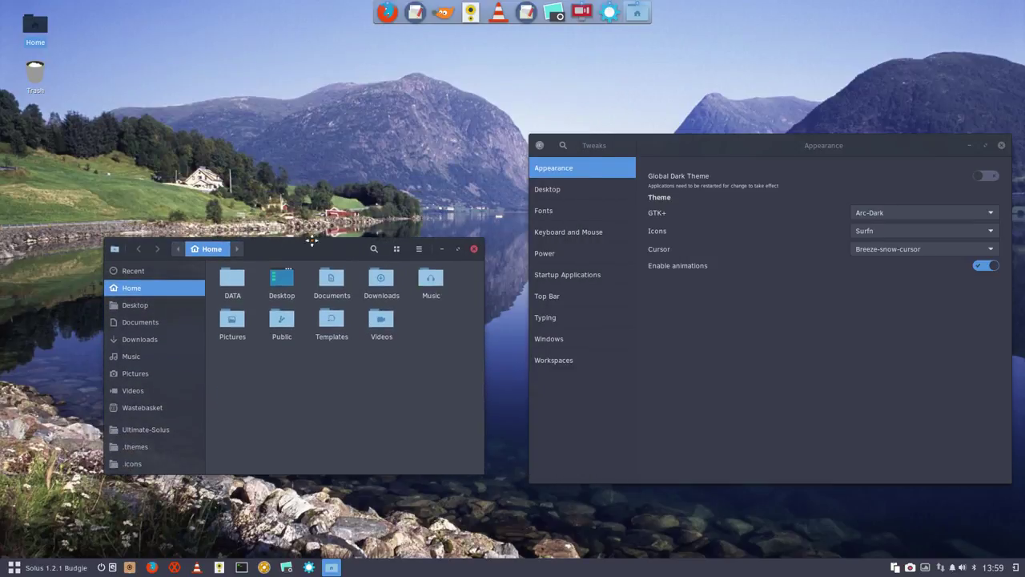
pyautogui.moveTo(311, 240); pyautogui.dragTo(312, 125)
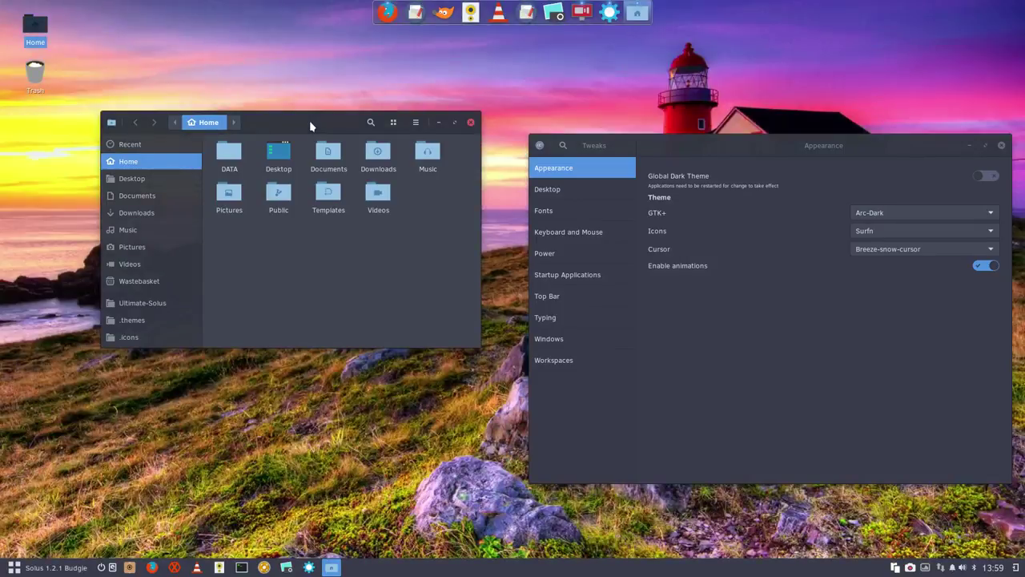
# Browse the Budgie app menu's Surfn icons down the list and back to the top.
pyautogui.click(25, 567)
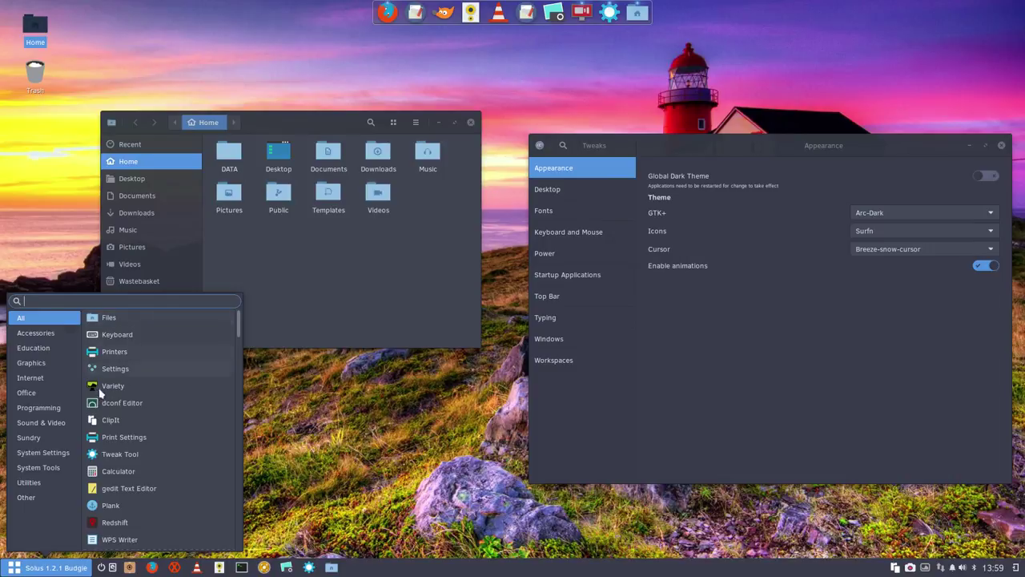
pyautogui.scroll(-5, 115, 461)
pyautogui.scroll(-3, 116, 458)
pyautogui.scroll(-3, 116, 458)
pyautogui.scroll(-3, 116, 458)
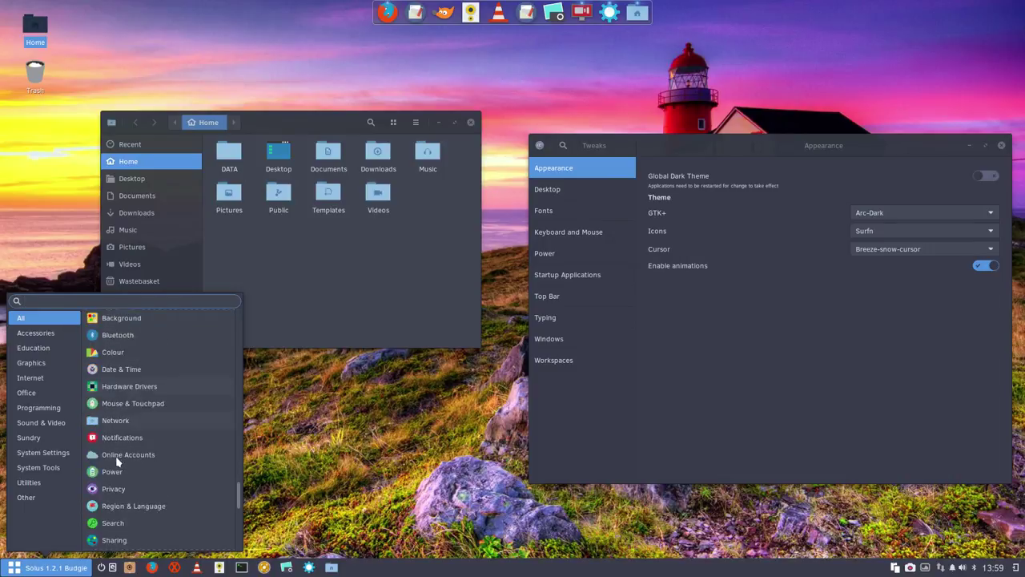
pyautogui.scroll(-3, 115, 459)
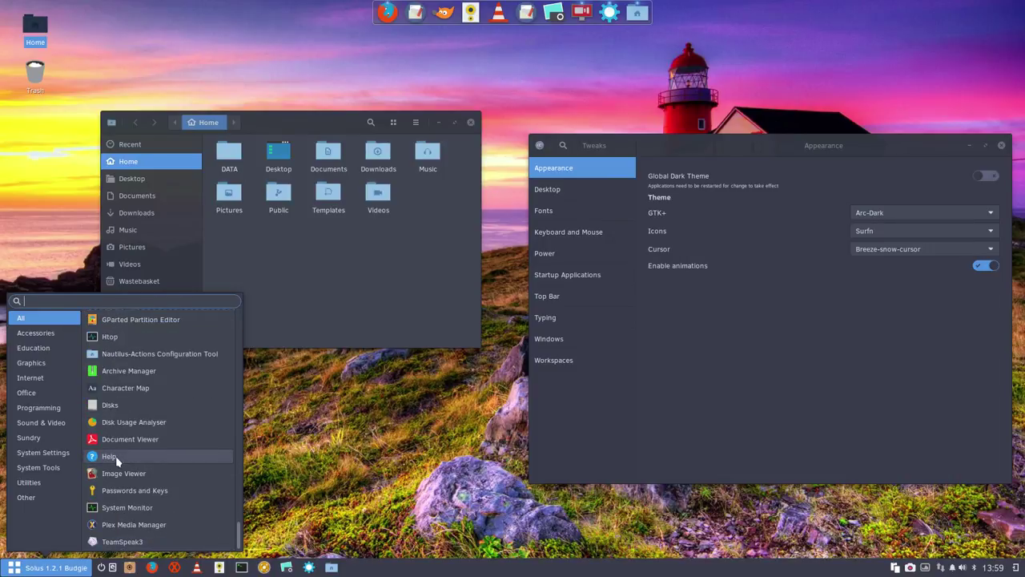
pyautogui.scroll(3, 116, 458)
pyautogui.scroll(3, 116, 458)
pyautogui.scroll(3, 117, 459)
pyautogui.scroll(2, 116, 459)
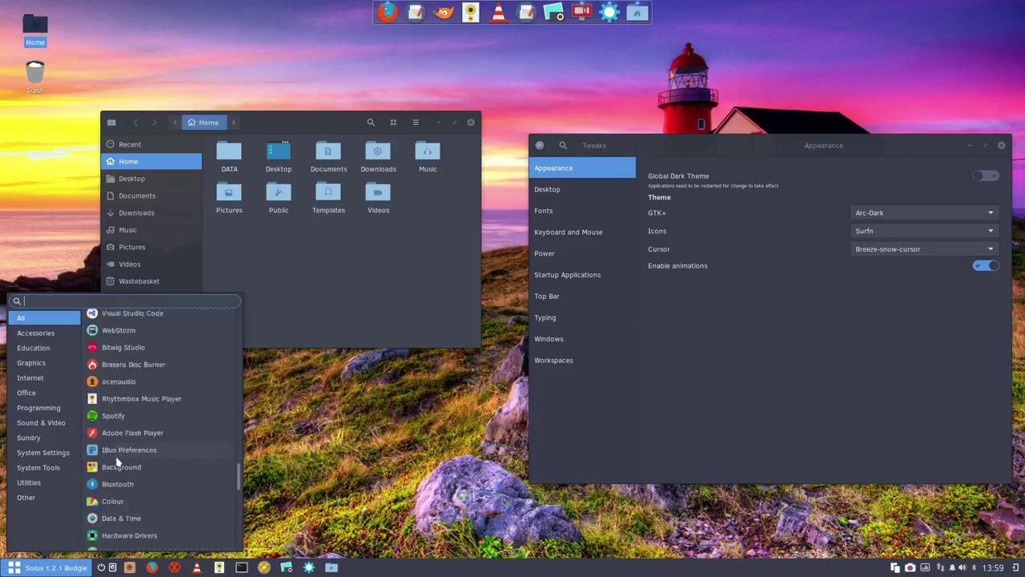
pyautogui.scroll(3, 116, 461)
pyautogui.scroll(3, 116, 461)
pyautogui.scroll(3, 116, 460)
pyautogui.scroll(3, 116, 460)
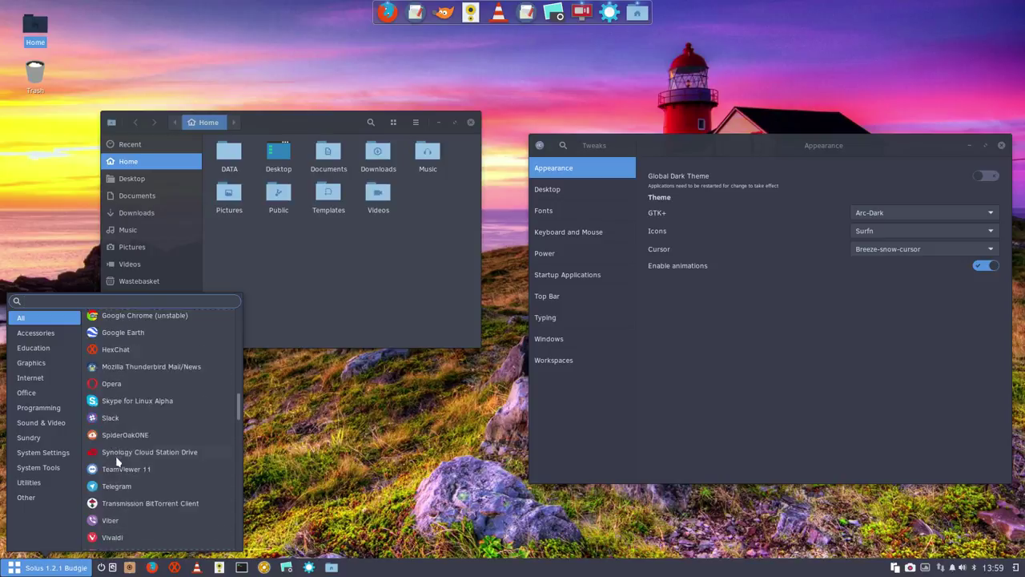
pyautogui.scroll(3, 117, 462)
pyautogui.scroll(3, 117, 462)
pyautogui.scroll(3, 117, 462)
pyautogui.scroll(2, 117, 461)
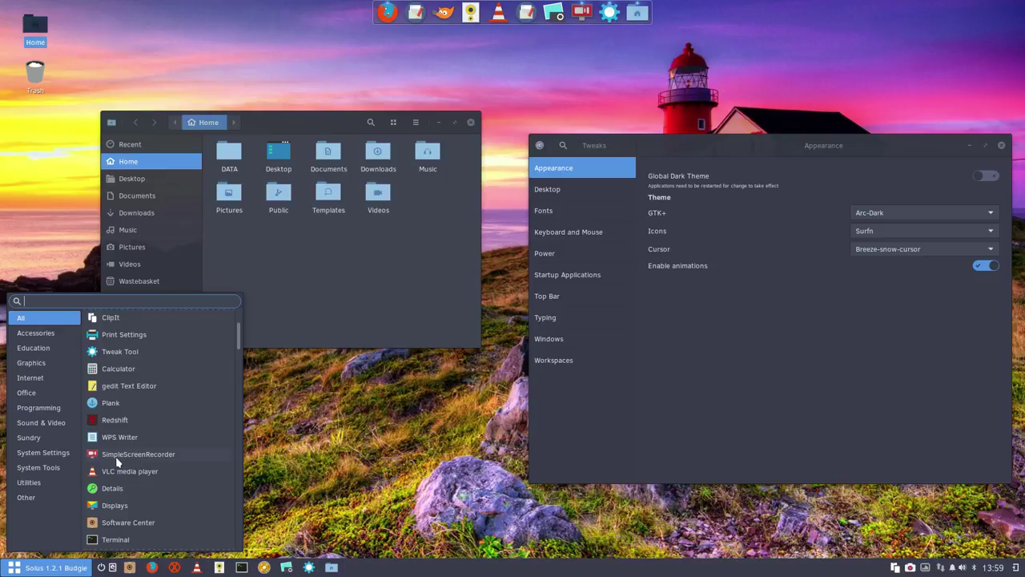
pyautogui.scroll(3, 117, 462)
pyautogui.scroll(3, 116, 461)
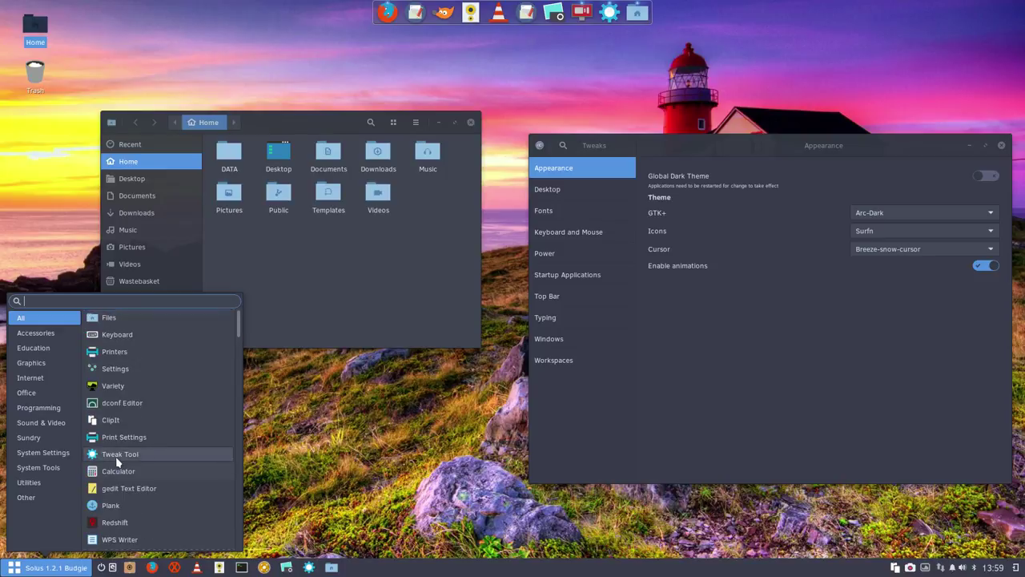
# Apply the Surfn Arc icon theme and select the home folders to view it.
pyautogui.click(367, 265)
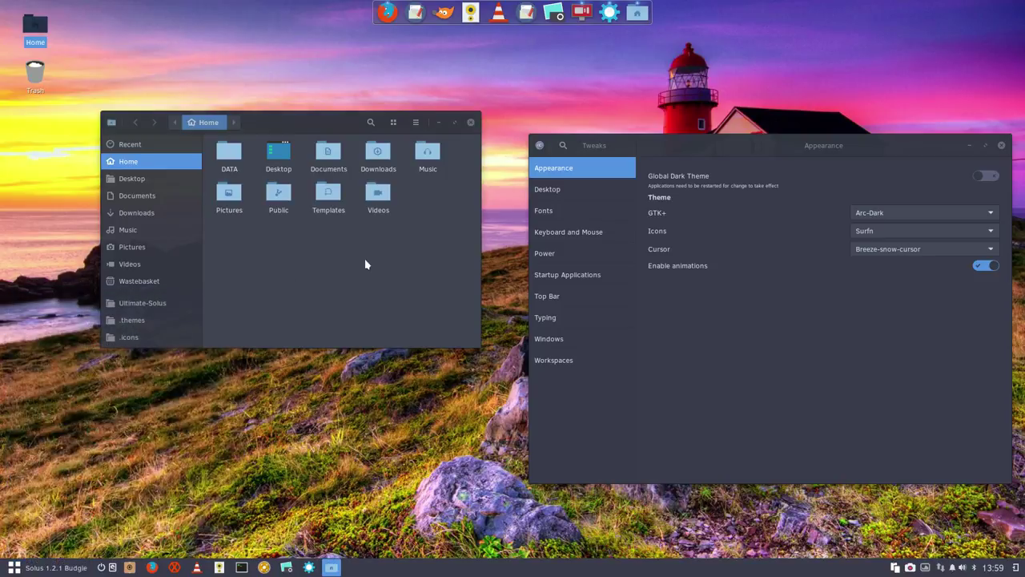
pyautogui.click(878, 233)
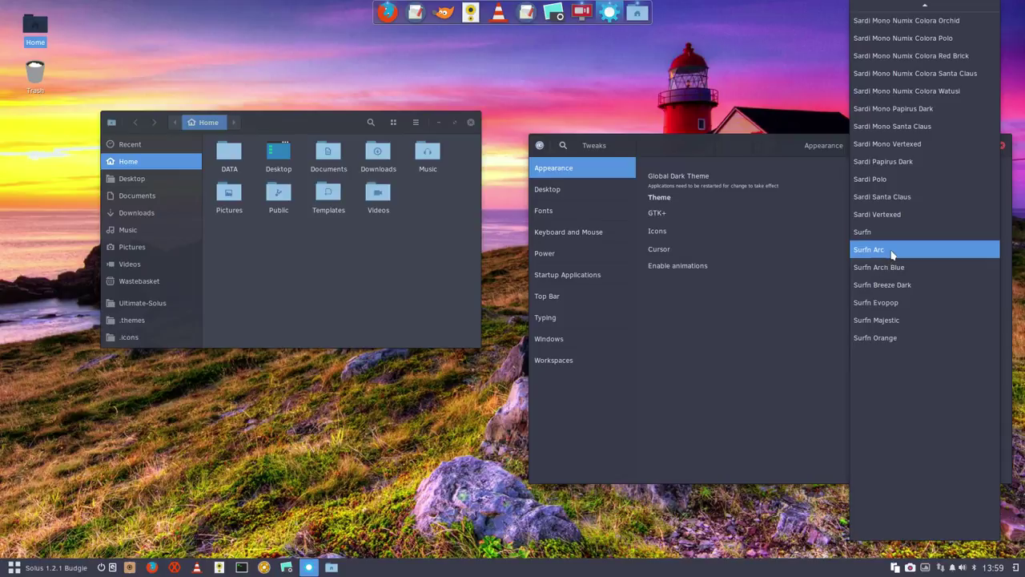
pyautogui.click(892, 253)
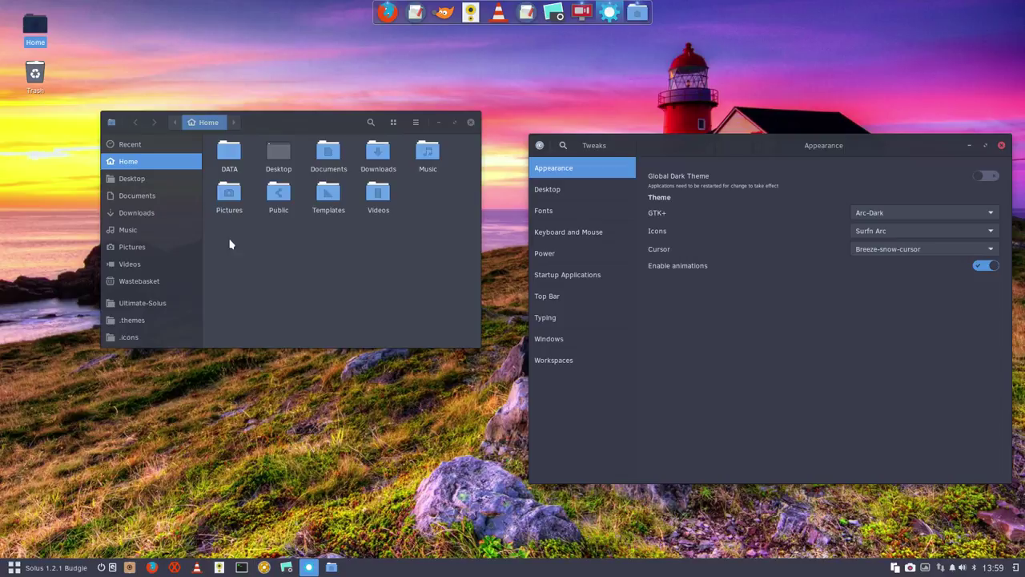
pyautogui.moveTo(218, 240); pyautogui.dragTo(462, 149)
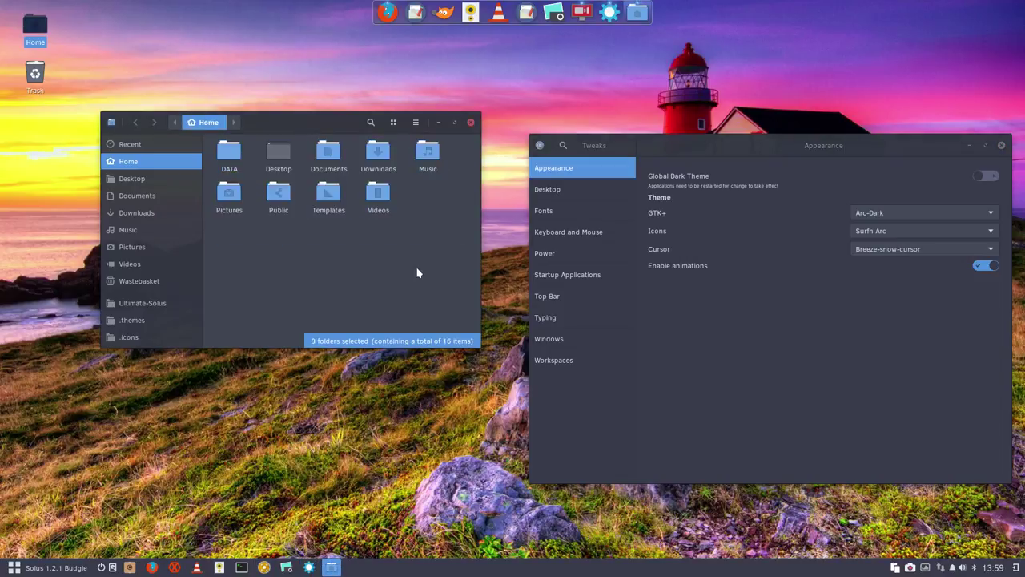
# Try Surfn Arch Blue and Surfn Breeze Dark, ending with Surfn Evopop applied.
pyautogui.click(888, 232)
pyautogui.click(890, 248)
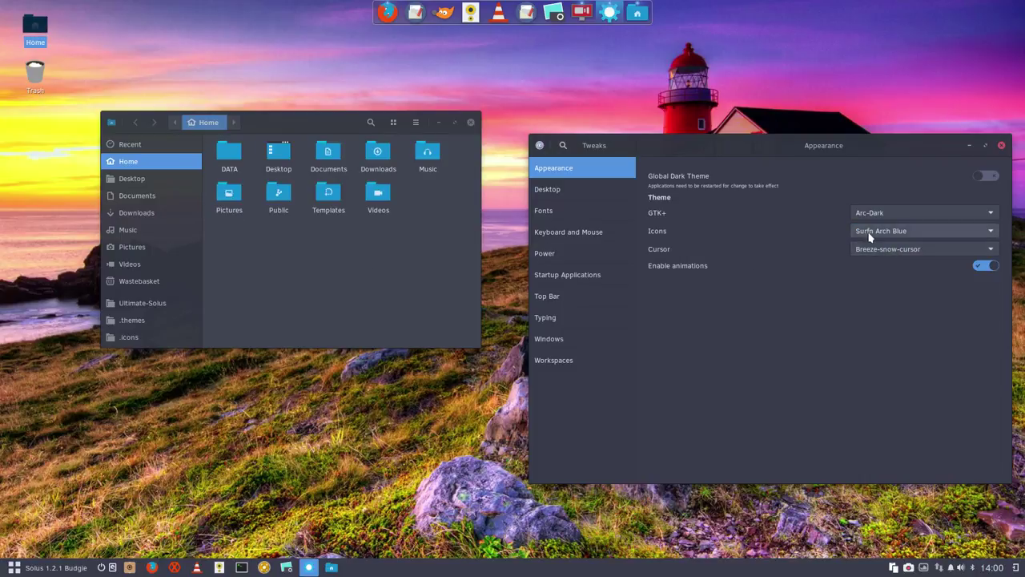
pyautogui.click(869, 234)
pyautogui.click(884, 251)
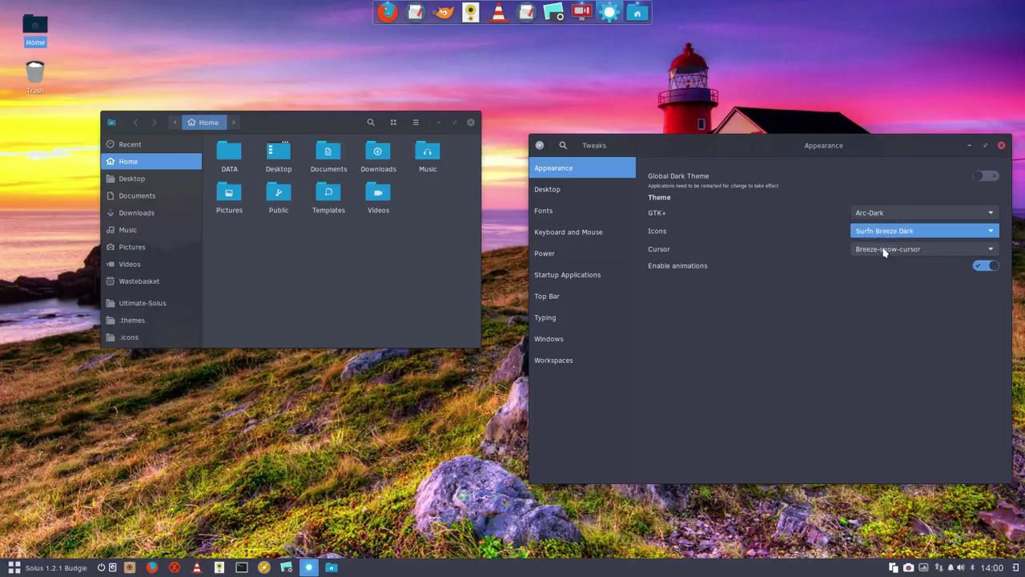
pyautogui.click(350, 287)
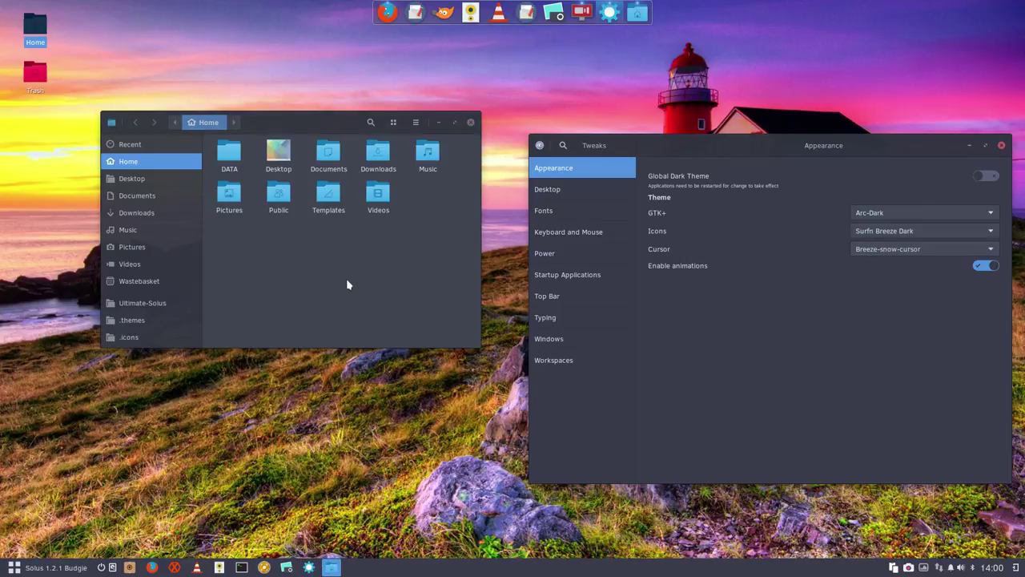
pyautogui.click(861, 232)
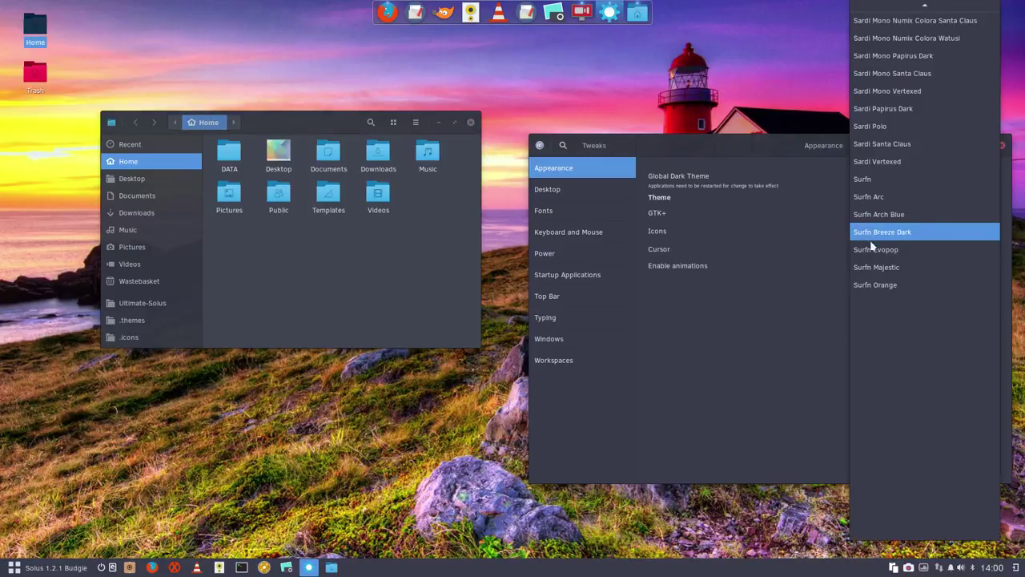
pyautogui.click(328, 275)
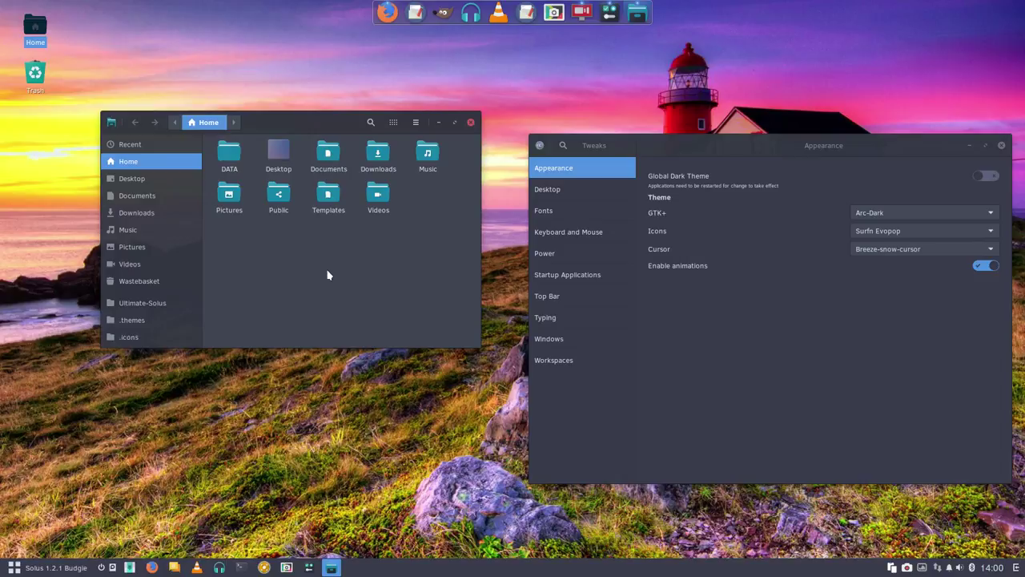
# Glance at the app menu icons, then apply the Surfn Majestic icon theme.
pyautogui.click(53, 567)
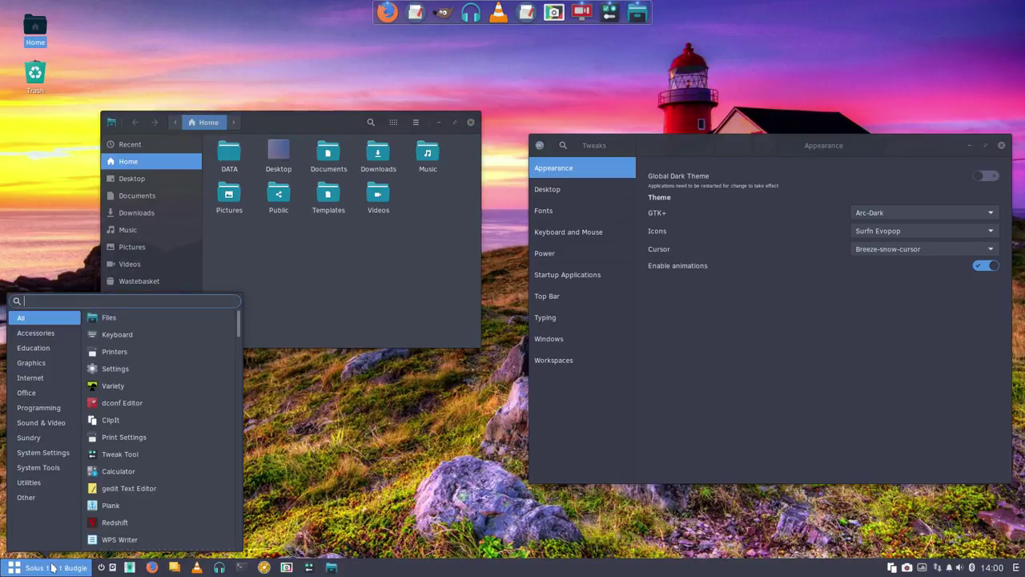
pyautogui.click(828, 284)
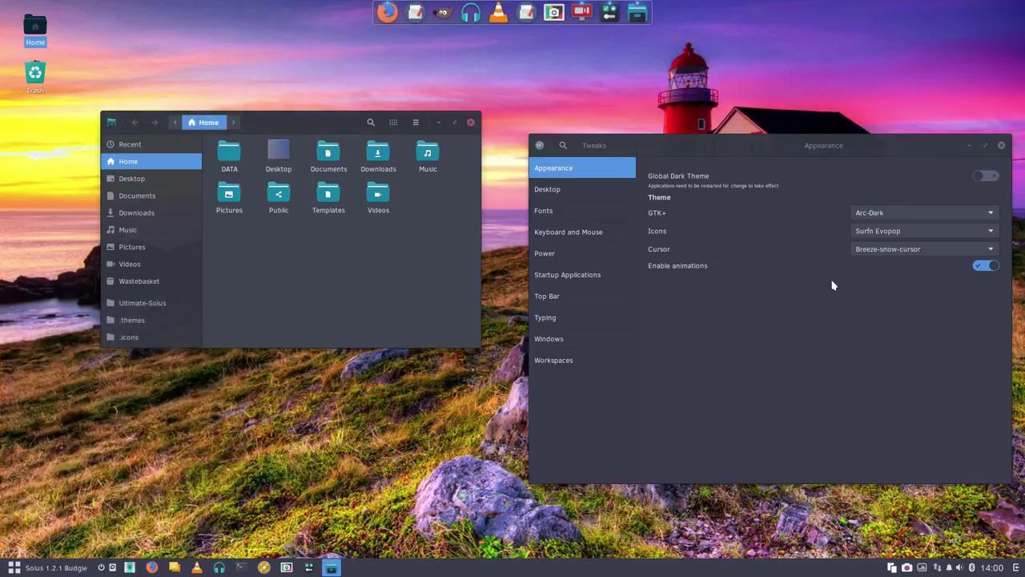
pyautogui.click(878, 233)
pyautogui.click(883, 248)
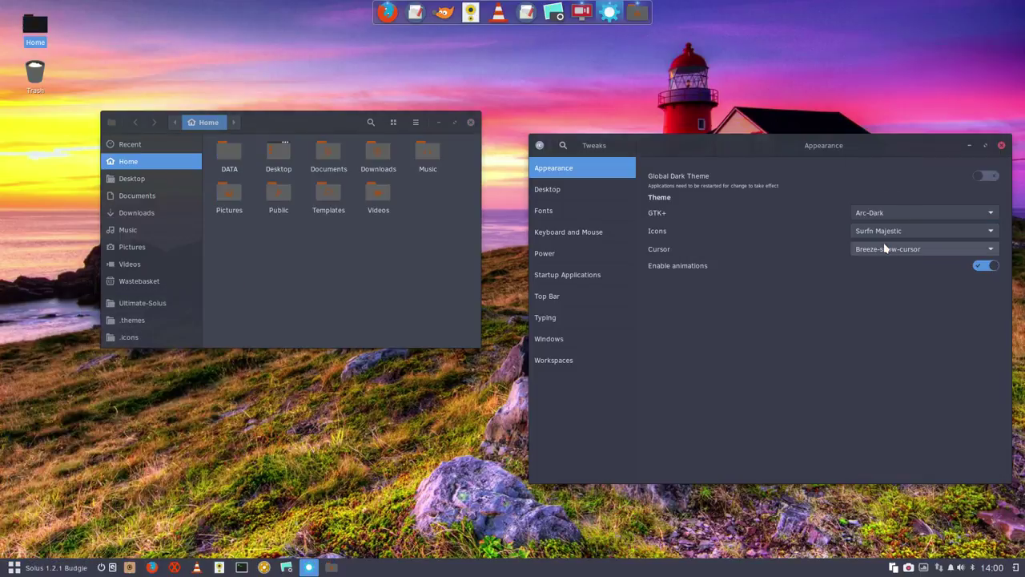
# Check the Majestic icons in the app menu, then apply Surfn Orange.
pyautogui.click(37, 566)
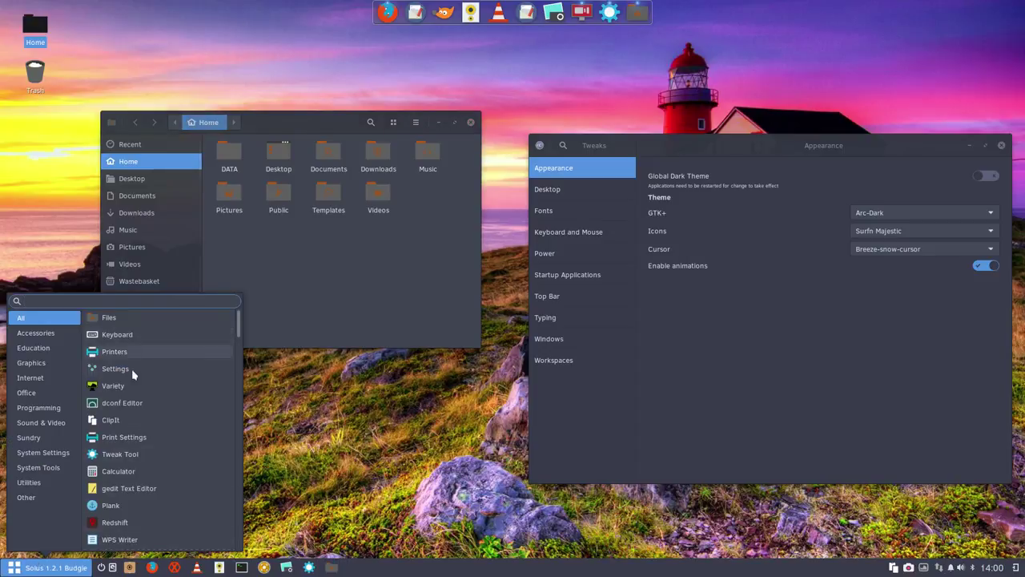
pyautogui.scroll(-5, 132, 376)
pyautogui.scroll(-5, 137, 433)
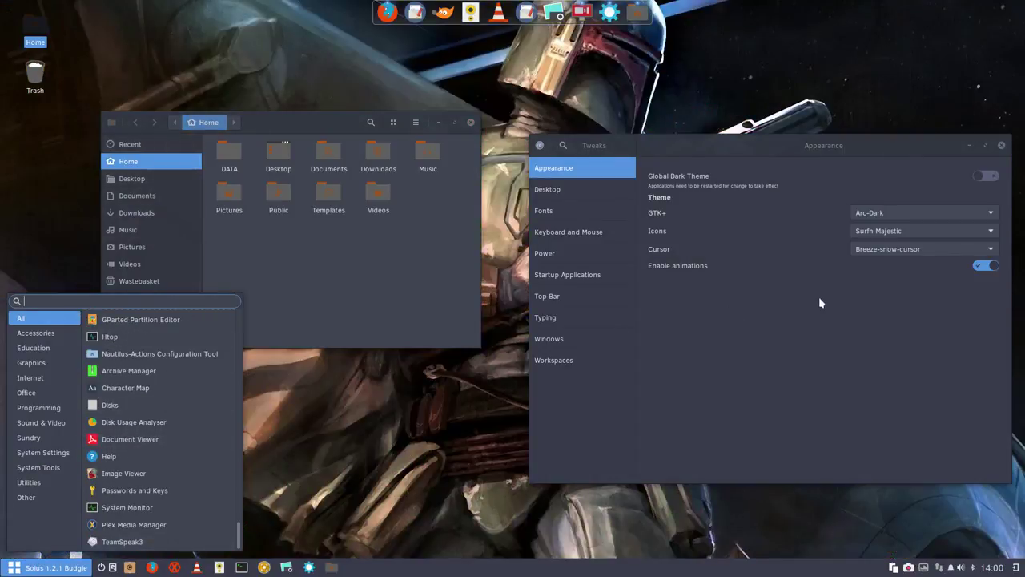
pyautogui.click(819, 302)
pyautogui.click(892, 234)
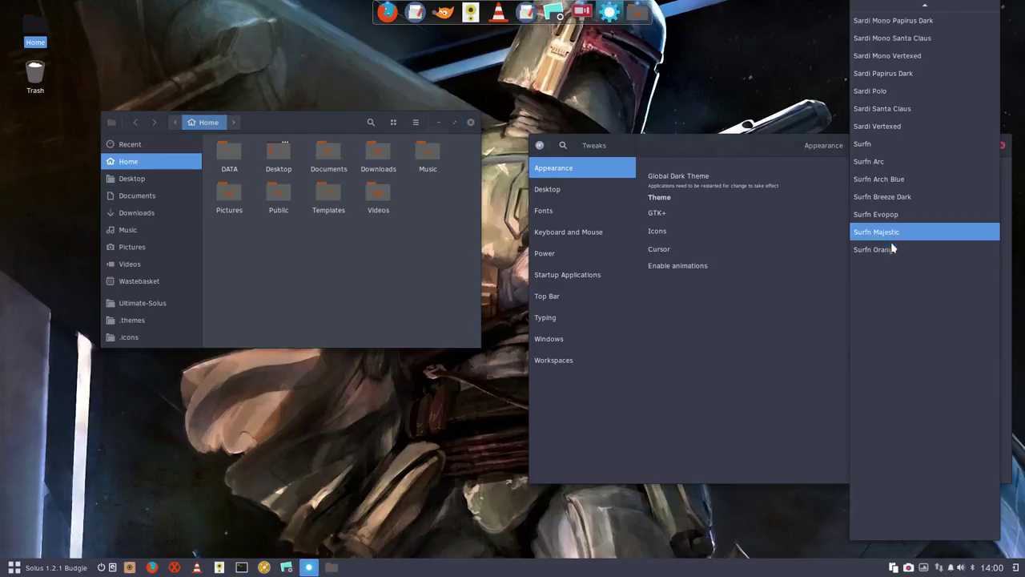
pyautogui.click(893, 249)
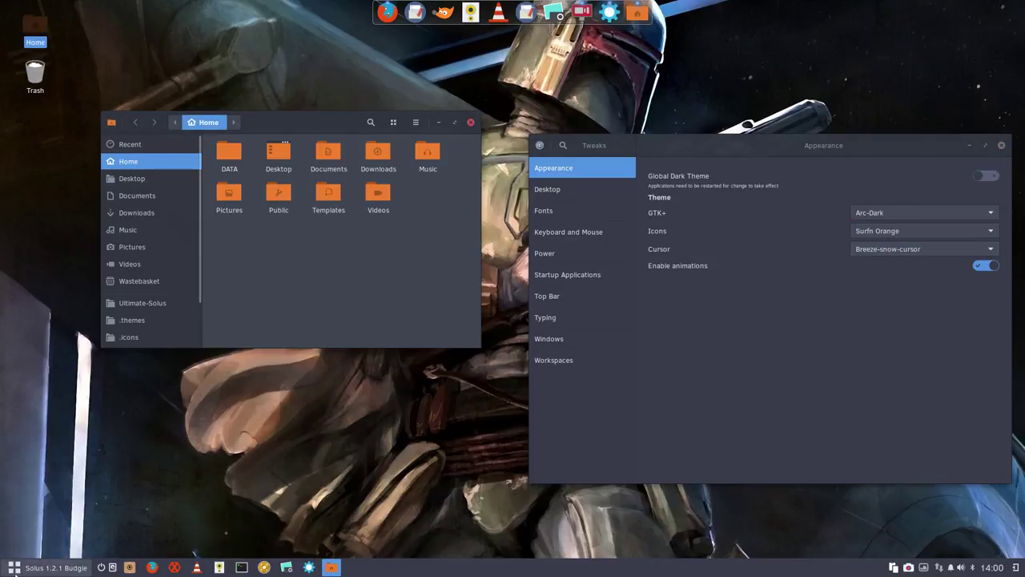
# Check the Orange icons in the app menu, then switch back to plain Surfn.
pyautogui.click(14, 569)
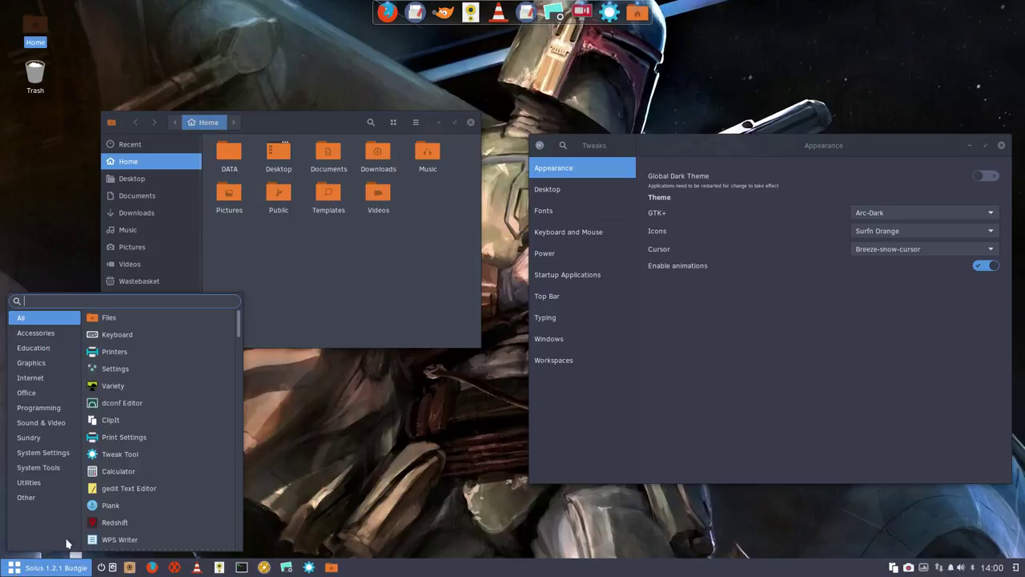
pyautogui.scroll(-2, 131, 435)
pyautogui.scroll(-5, 133, 439)
pyautogui.click(367, 286)
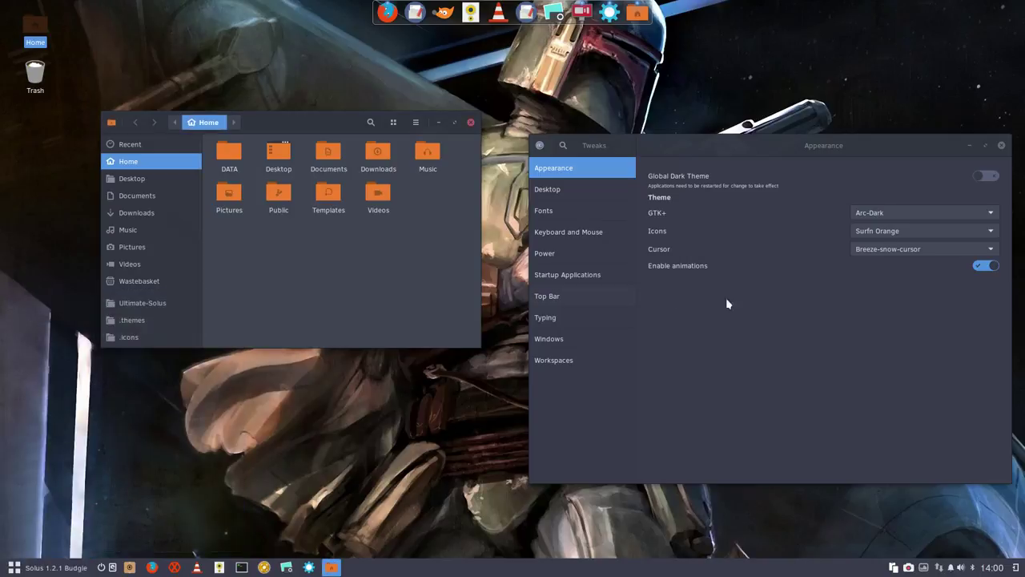
pyautogui.click(874, 232)
pyautogui.click(878, 127)
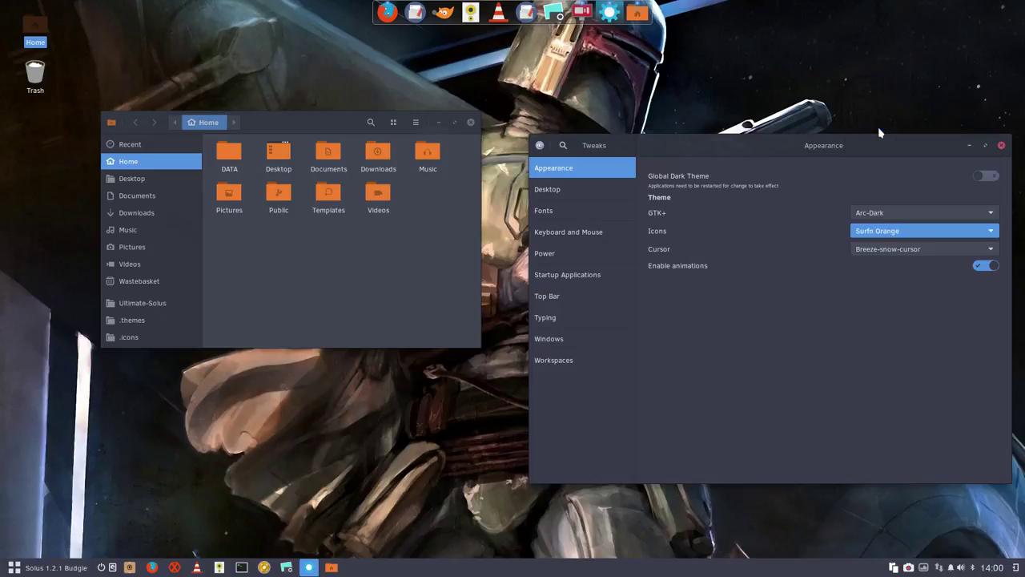
# Move Tweak Tool up-left and Files up-right so they sit side by side.
pyautogui.moveTo(828, 143)
pyautogui.mouseDown()
pyautogui.moveTo(805, 147)
pyautogui.moveTo(812, 117)
pyautogui.mouseUp()
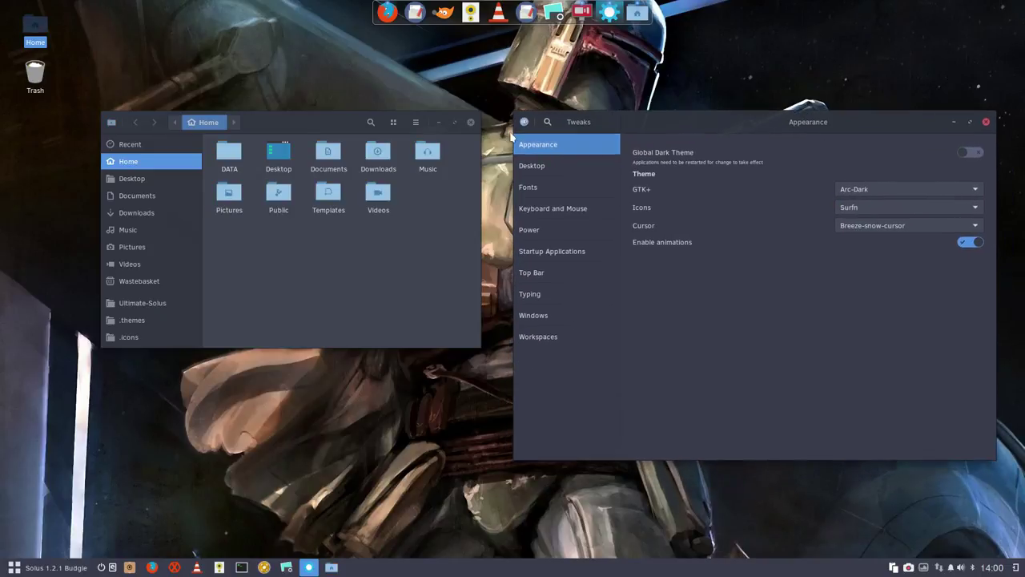
pyautogui.moveTo(287, 126); pyautogui.dragTo(290, 156)
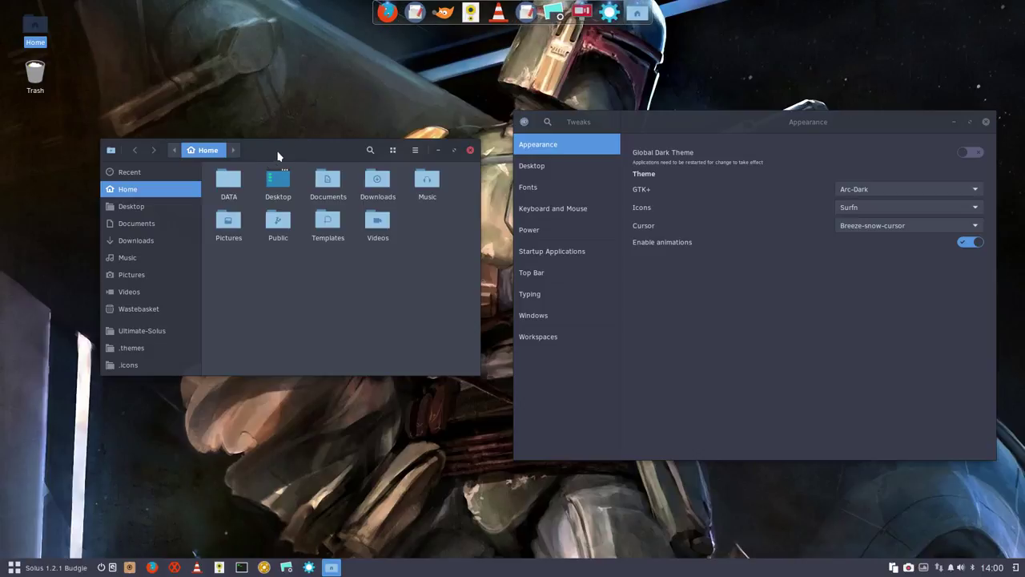
pyautogui.moveTo(279, 155); pyautogui.dragTo(298, 125)
# Browse the Budgie app menu with plain Surfn icons, then close it.
pyautogui.click(34, 567)
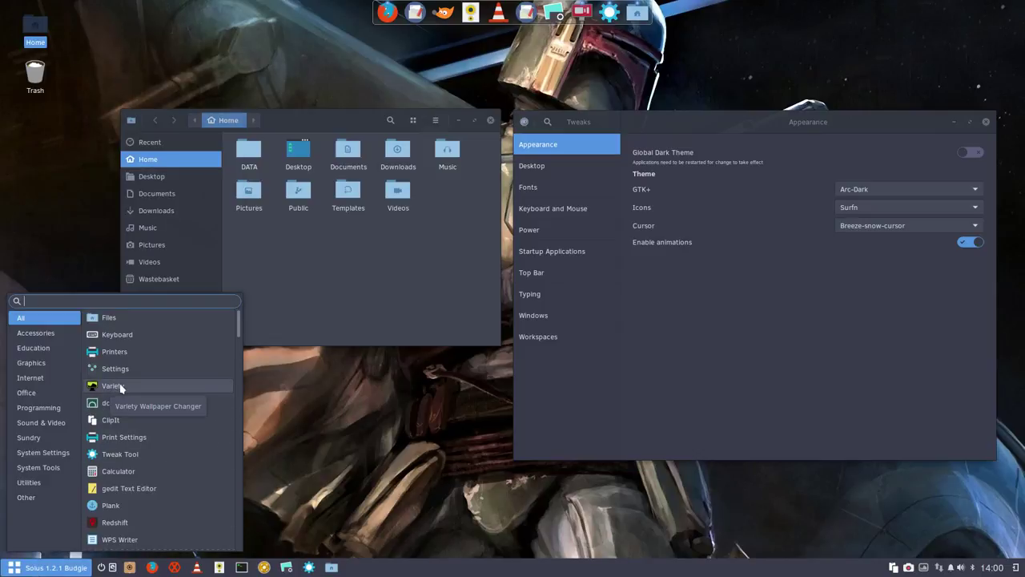
pyautogui.scroll(-3, 120, 391)
pyautogui.scroll(-3, 120, 391)
pyautogui.scroll(-3, 120, 391)
pyautogui.scroll(-2, 121, 391)
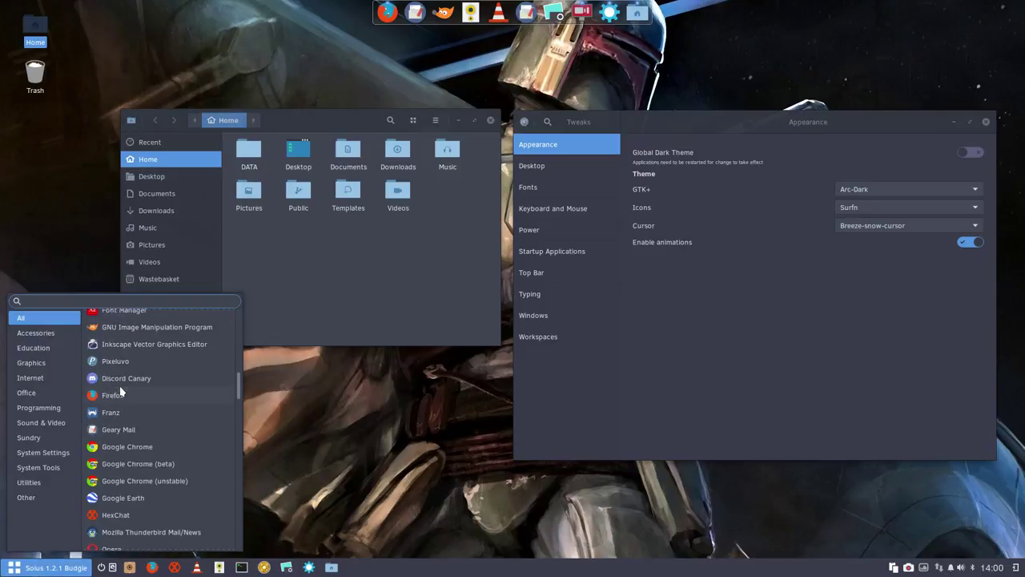
pyautogui.scroll(-3, 120, 391)
pyautogui.scroll(-3, 120, 391)
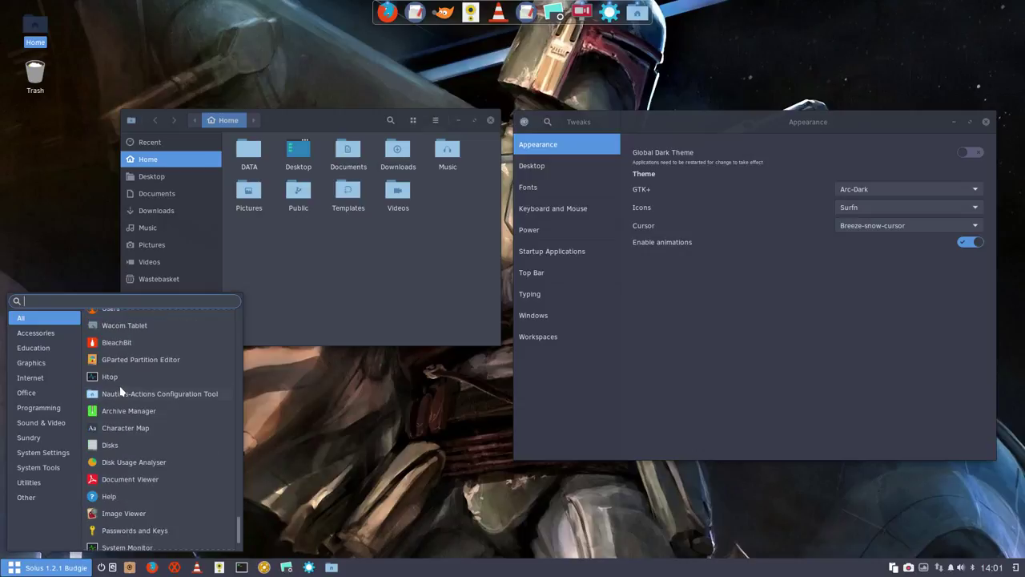
pyautogui.scroll(-1, 120, 390)
pyautogui.click(785, 315)
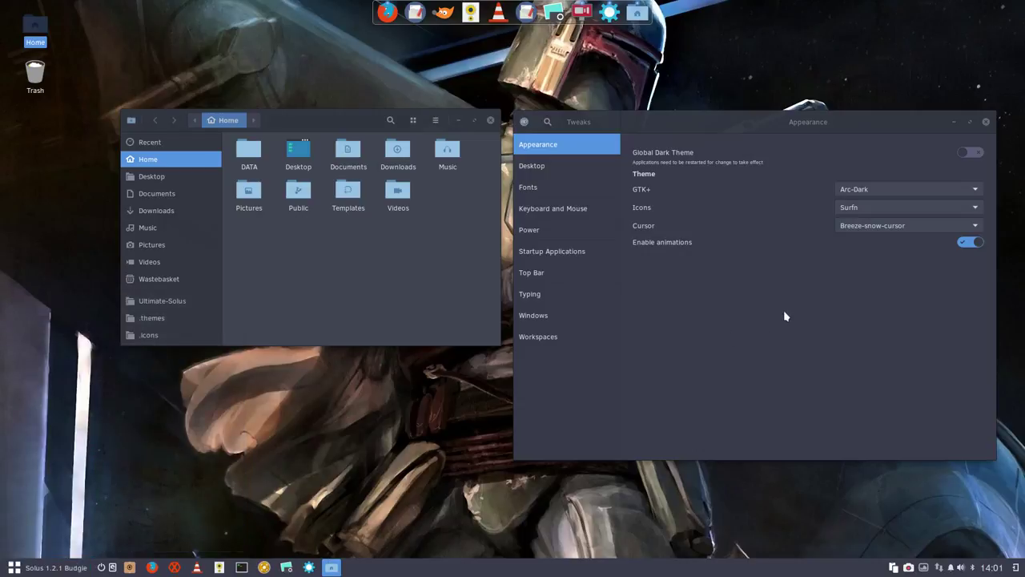